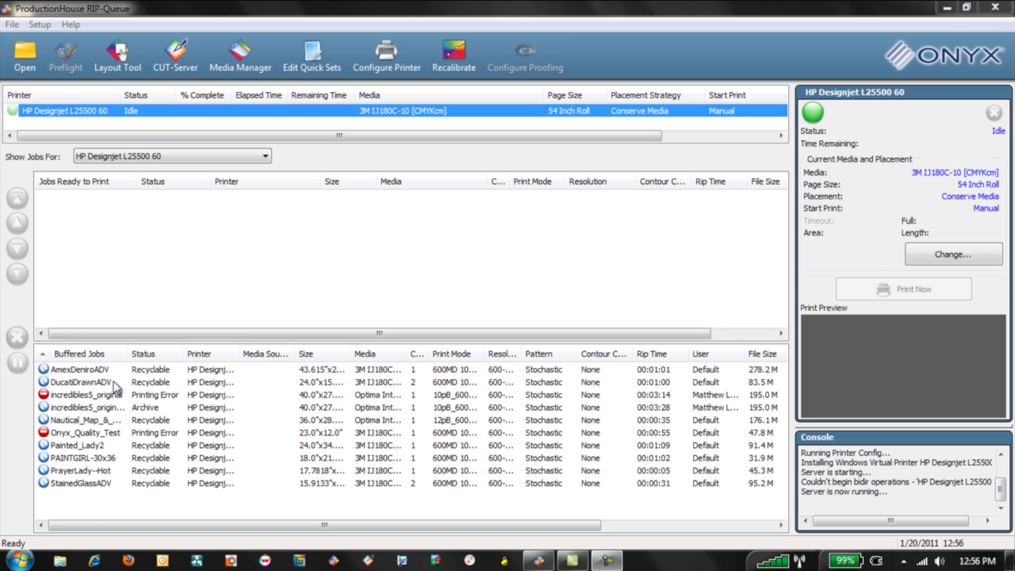
# - Delete the six jobs from incredibles5_original to PAINTGIRL-30x36, then widen the Printer and Size columns
pyautogui.click(100, 395)
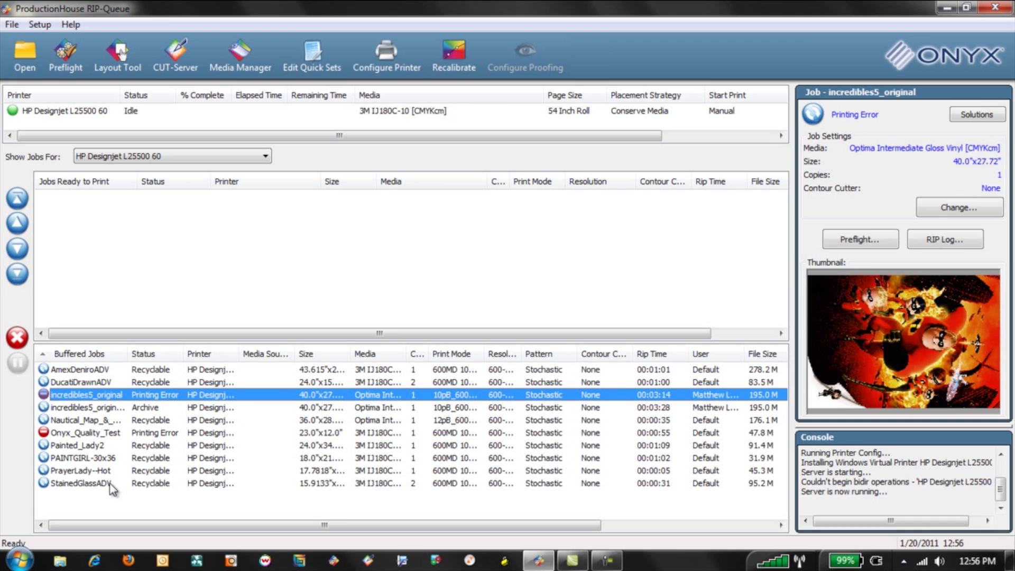
pyautogui.keyDown('ctrl'); pyautogui.click(109, 483); pyautogui.keyUp('ctrl')
pyautogui.click(103, 400)
pyautogui.keyDown('shift'); pyautogui.click(100, 460); pyautogui.keyUp('shift')
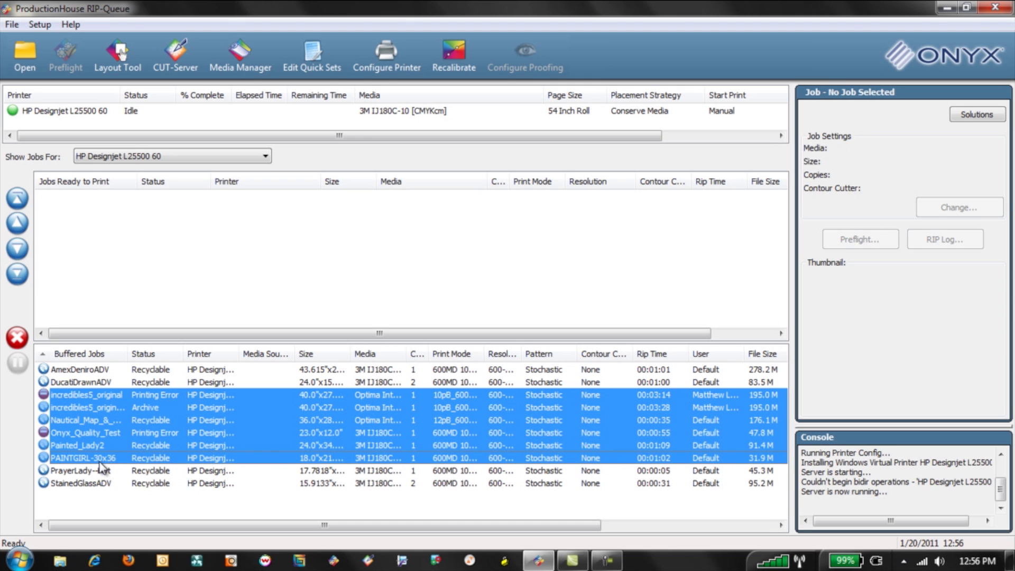
pyautogui.press('Delete')
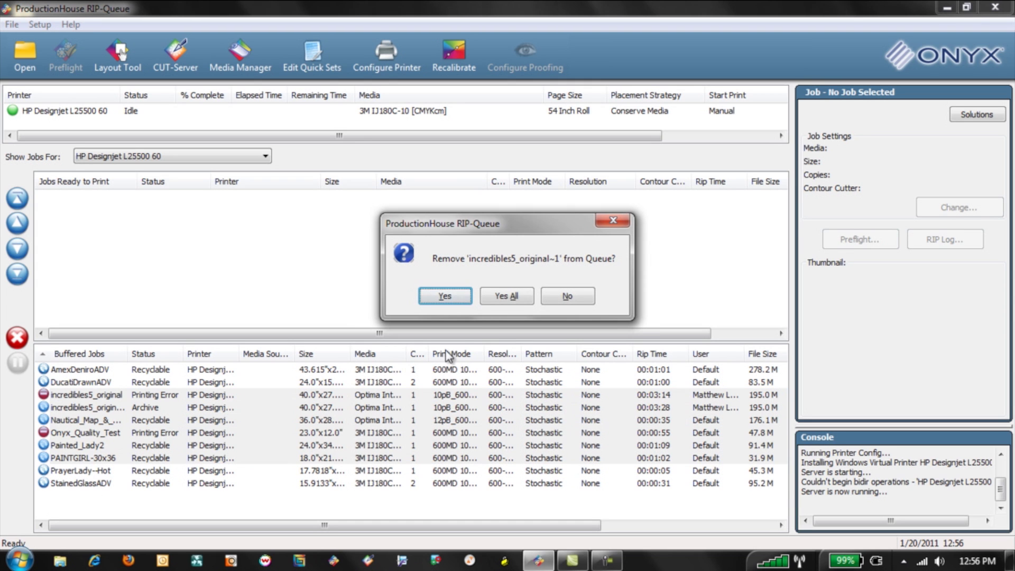
pyautogui.click(504, 297)
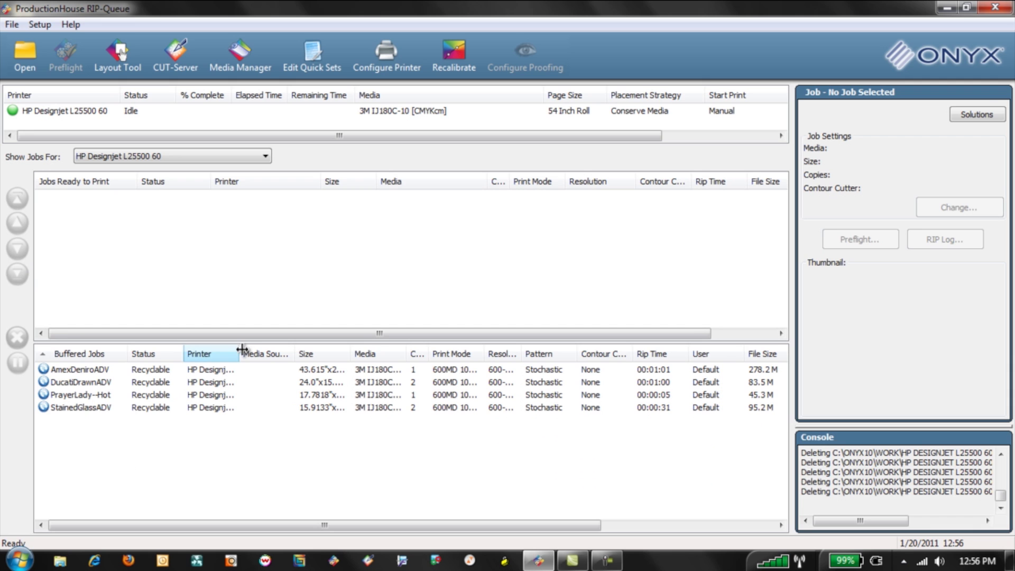
pyautogui.moveTo(239, 354); pyautogui.dragTo(290, 353)
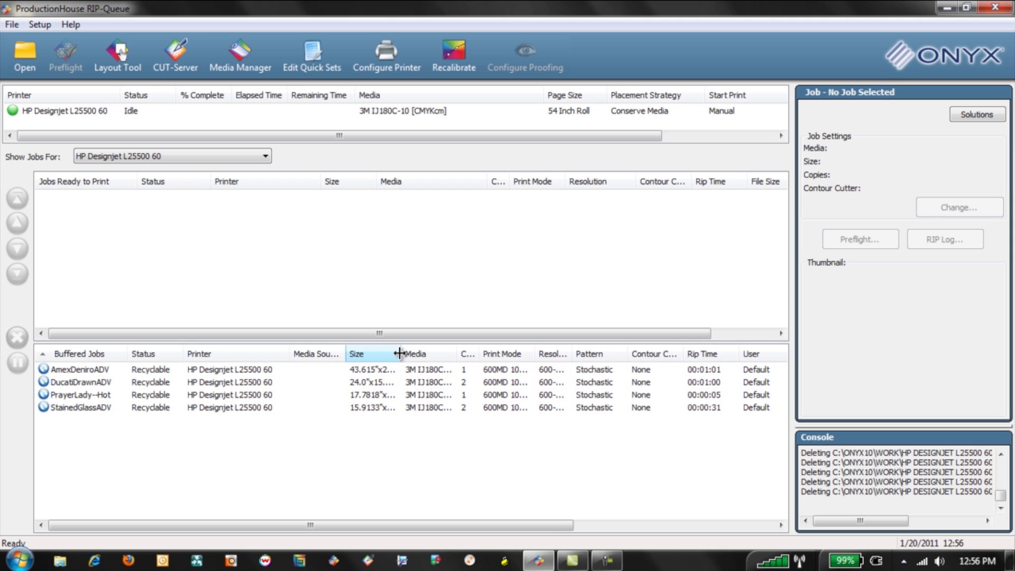
pyautogui.moveTo(400, 353); pyautogui.dragTo(424, 353)
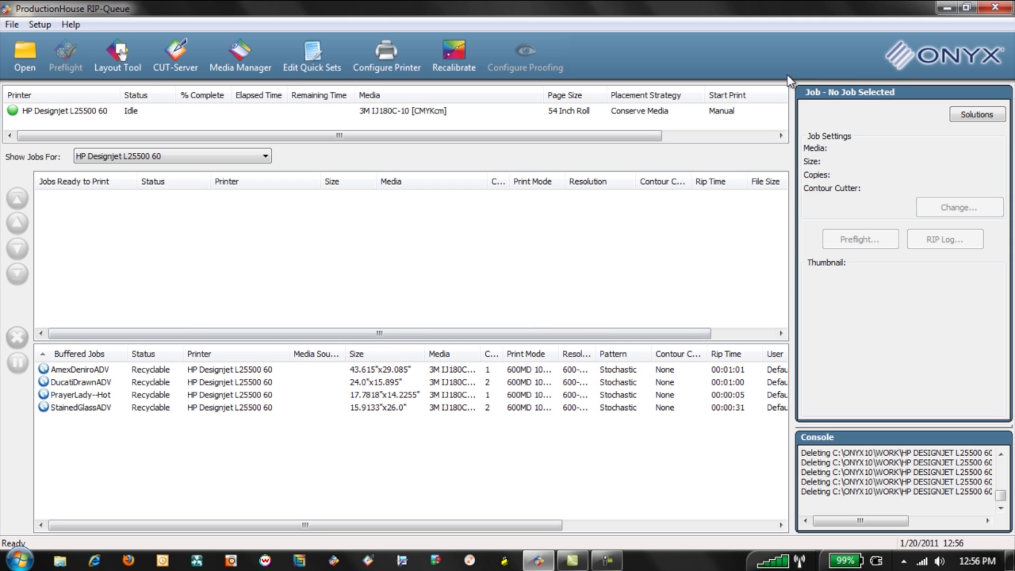
# - Browse from Computer to C:\Onyx10\Work\HP Designjet L25500 60 and move that window right
pyautogui.click(950, 5)
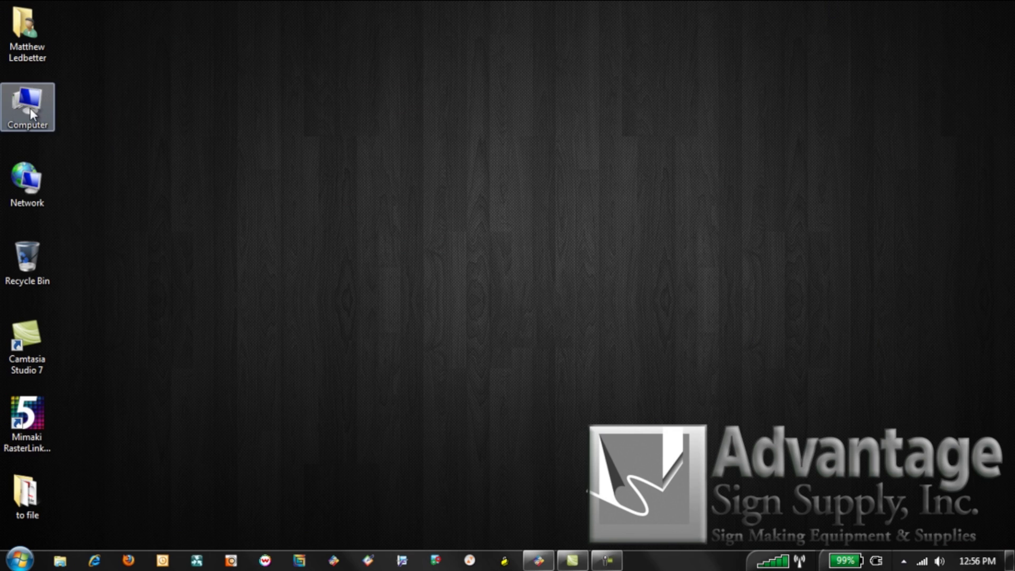
pyautogui.doubleClick(28, 110)
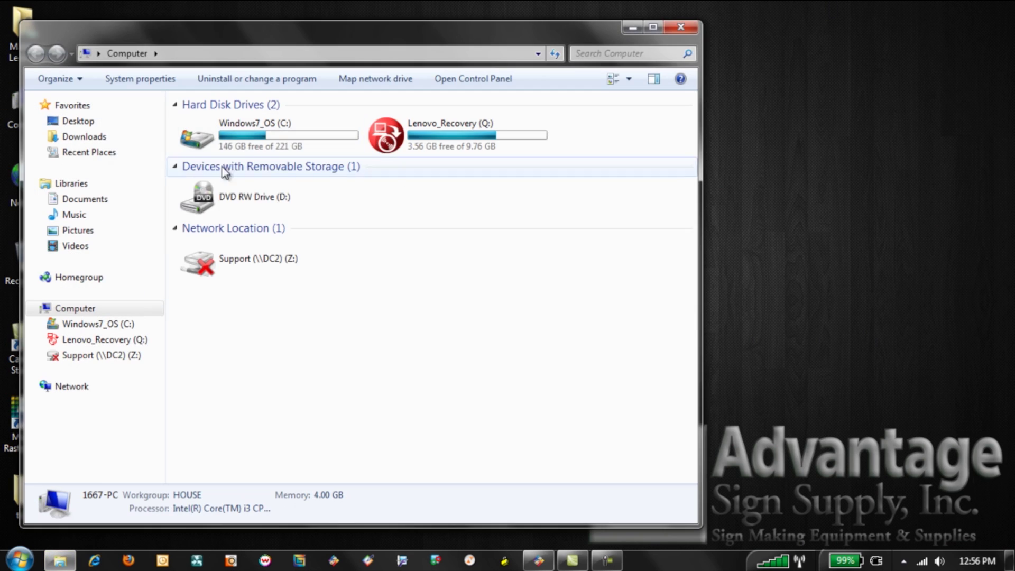
pyautogui.doubleClick(237, 140)
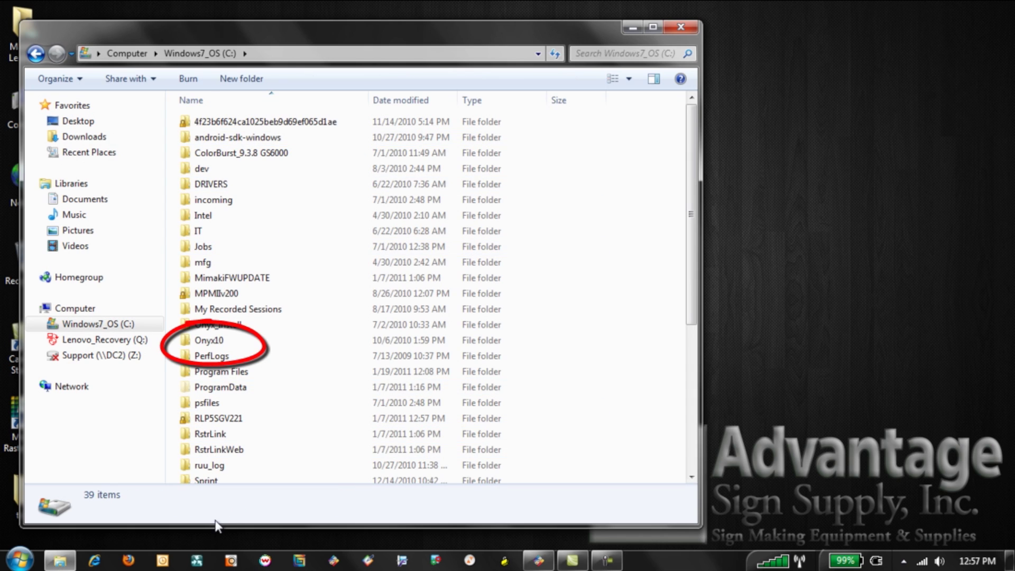
pyautogui.doubleClick(217, 346)
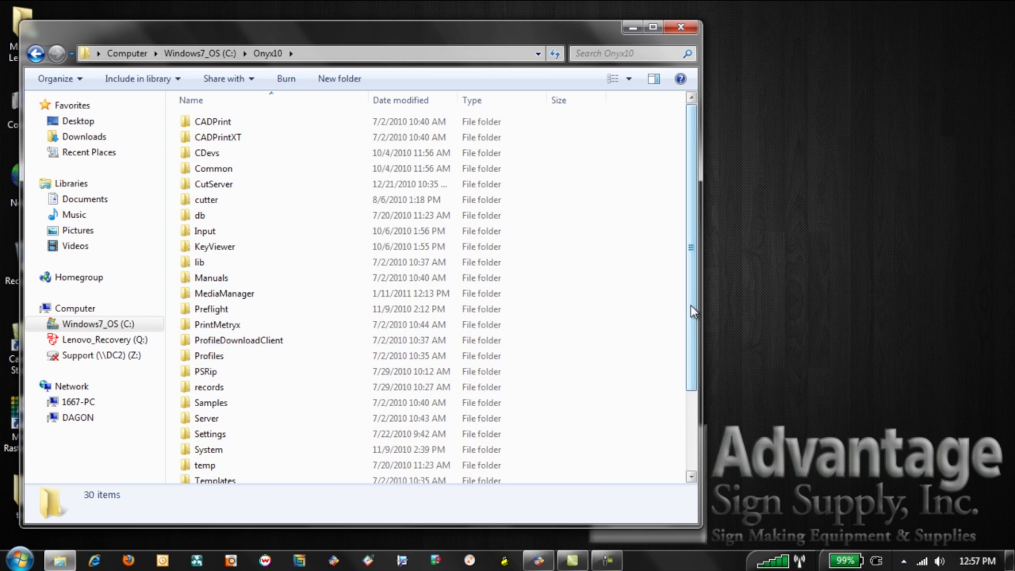
pyautogui.moveTo(693, 312); pyautogui.dragTo(695, 389)
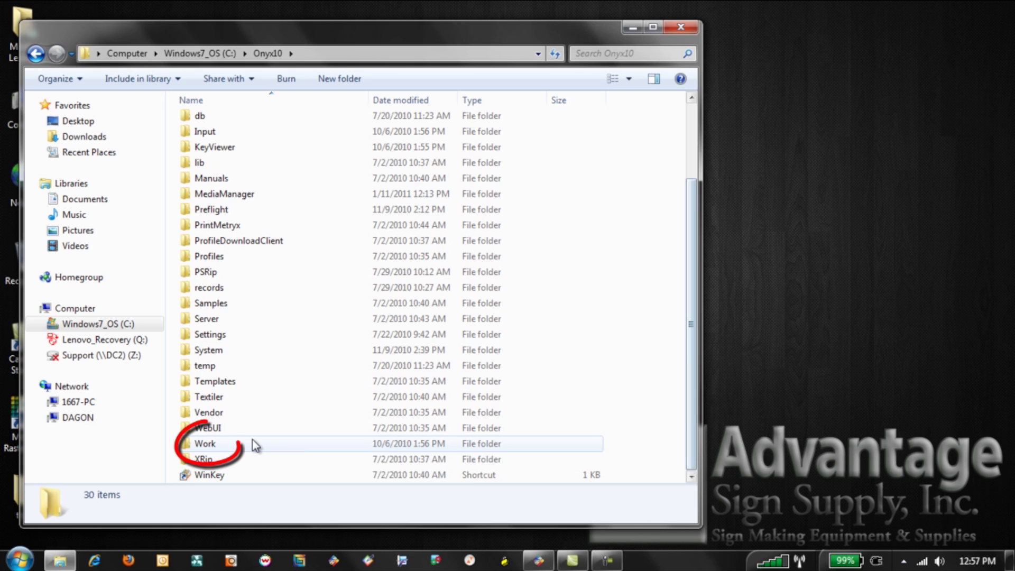
pyautogui.doubleClick(249, 445)
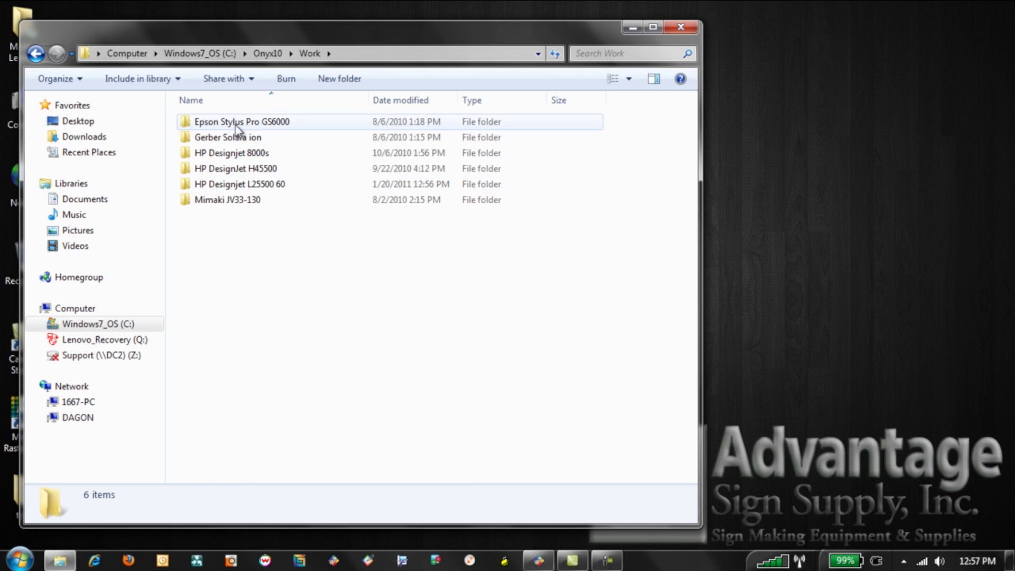
pyautogui.doubleClick(236, 185)
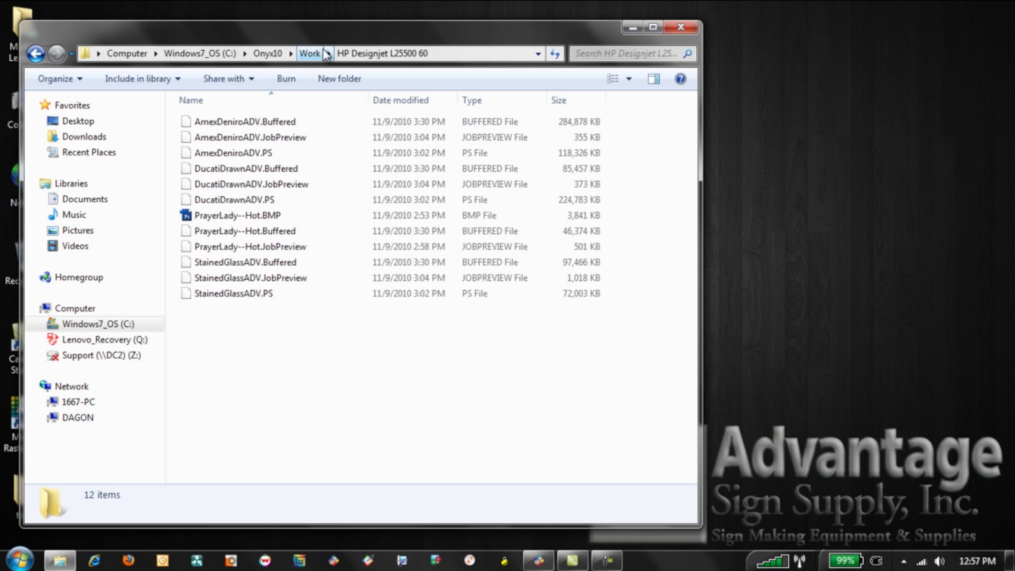
pyautogui.moveTo(327, 30); pyautogui.dragTo(628, 17)
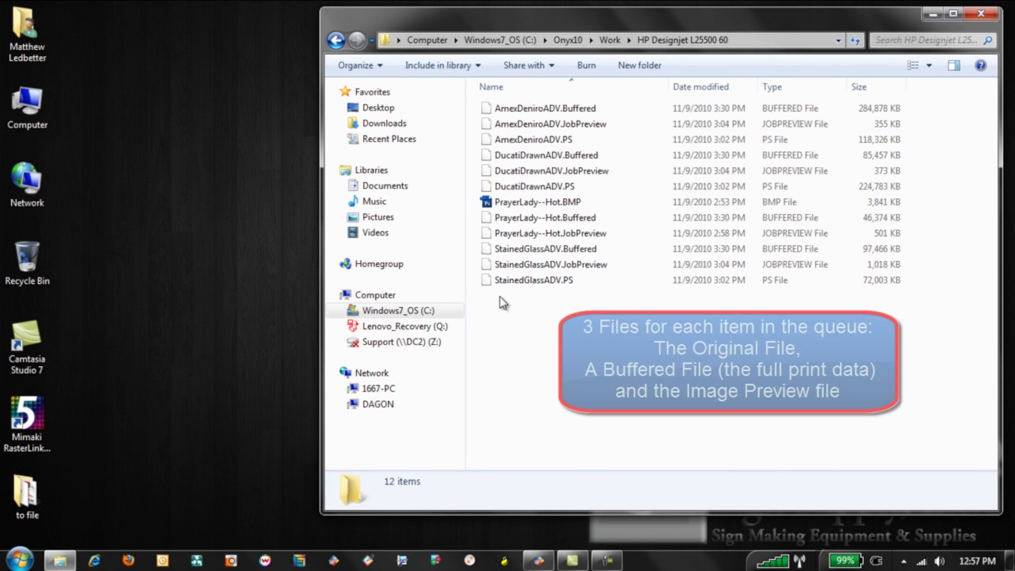
# - Create a desktop folder 'HP L25500' containing a 'Buffered Jobs' subfolder
pyautogui.click(147, 206)
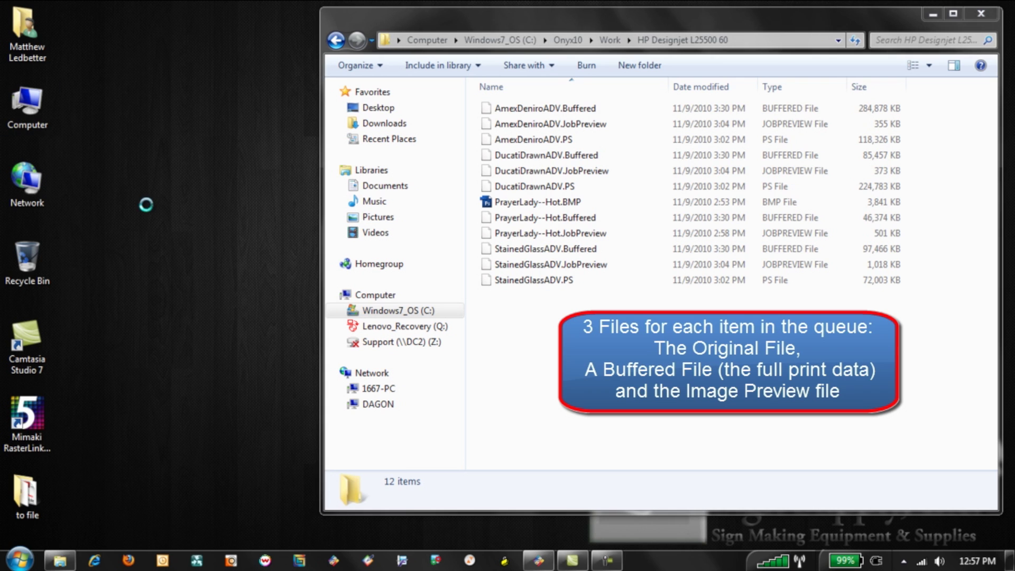
pyautogui.rightClick(146, 204)
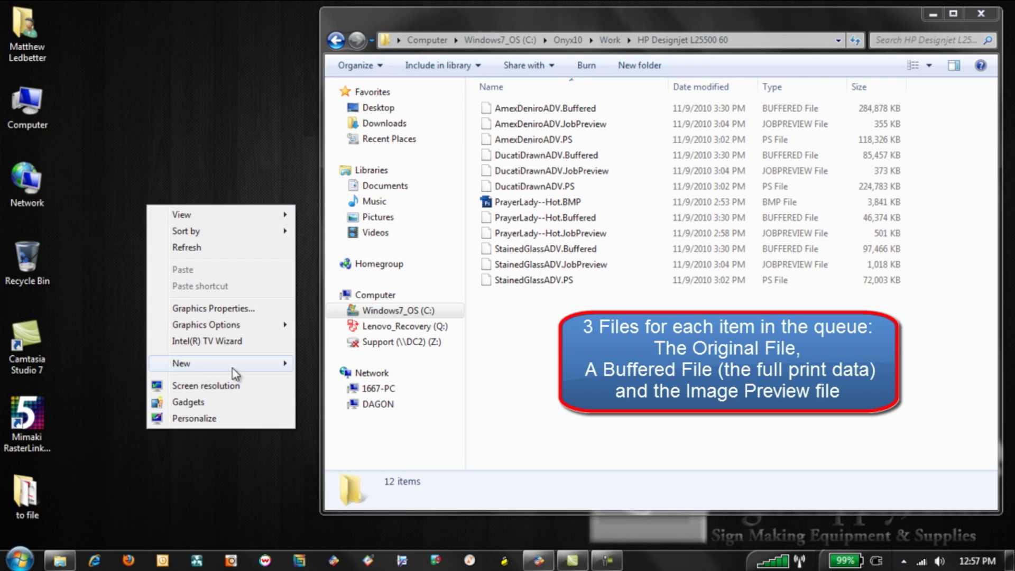
pyautogui.moveTo(206, 363)
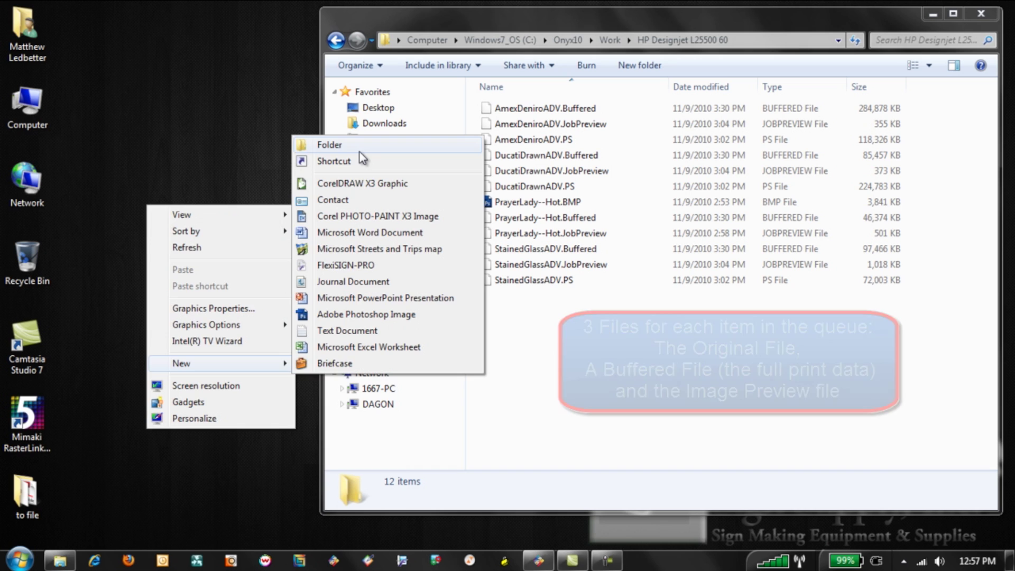
pyautogui.click(359, 149)
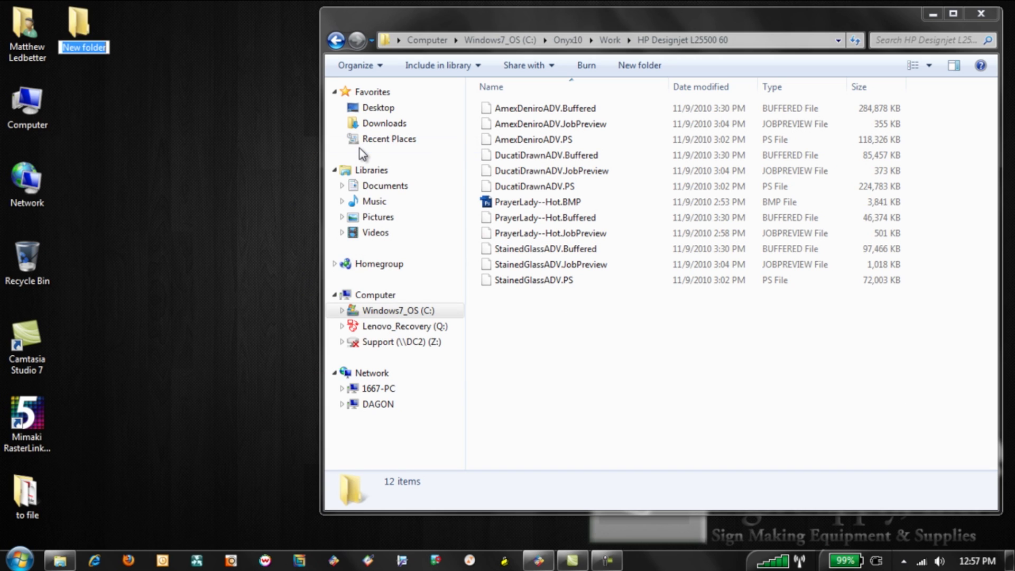
pyautogui.write('HP L255')
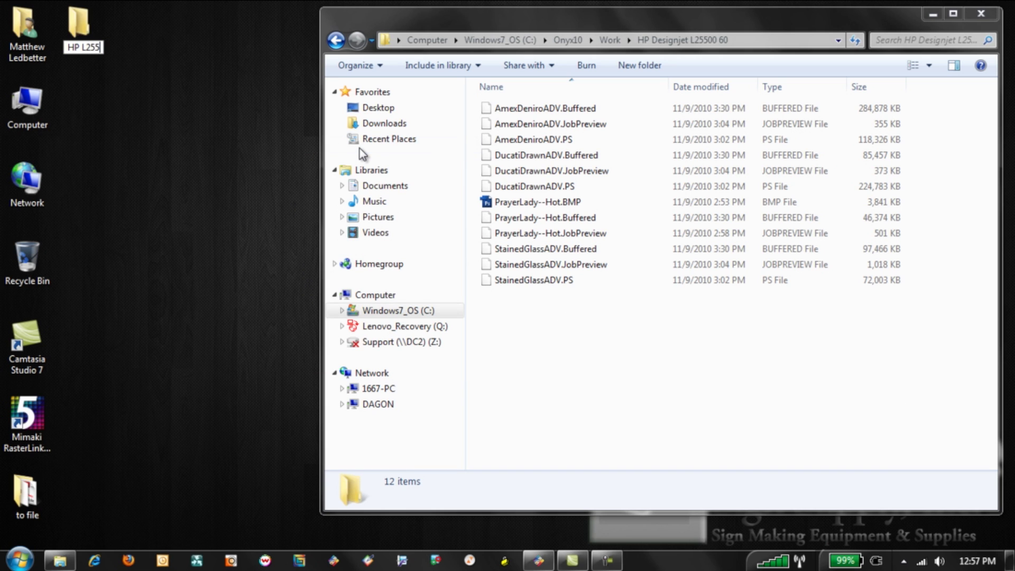
pyautogui.write('00')
pyautogui.press('Return')
pyautogui.press('Return')
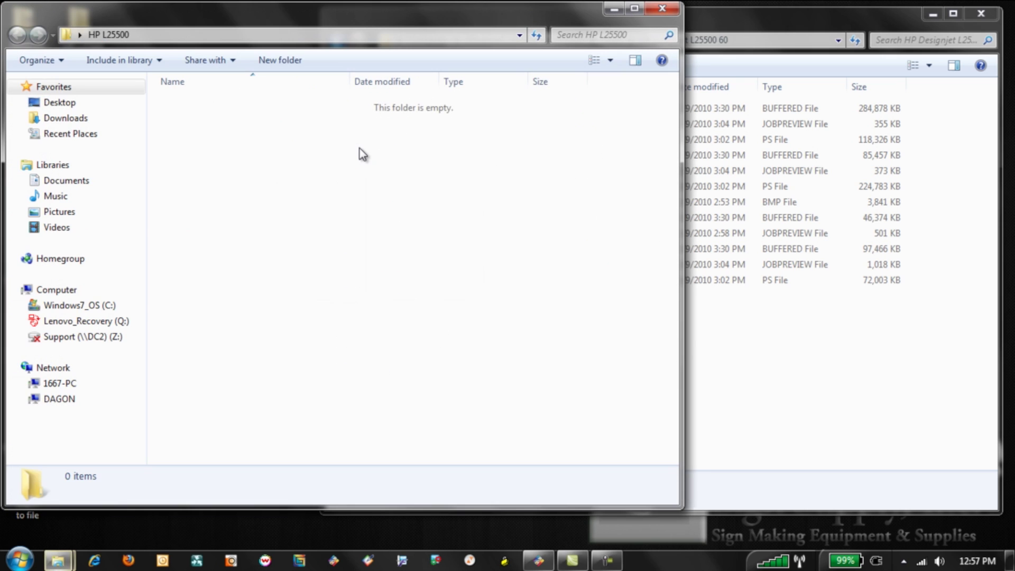
pyautogui.click(275, 59)
pyautogui.write('Buffe')
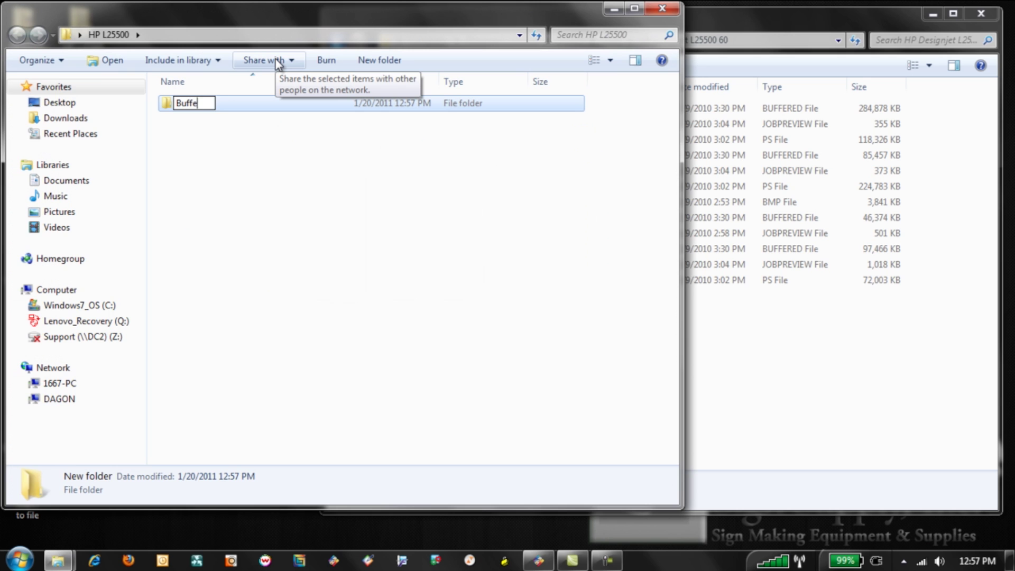
pyautogui.write('red Jobs')
pyautogui.press('Return')
pyautogui.press('Return')
# - Move the twelve job files into Buffered Jobs and close the emptied L25500 60 folder
pyautogui.moveTo(725, 23); pyautogui.dragTo(729, 18)
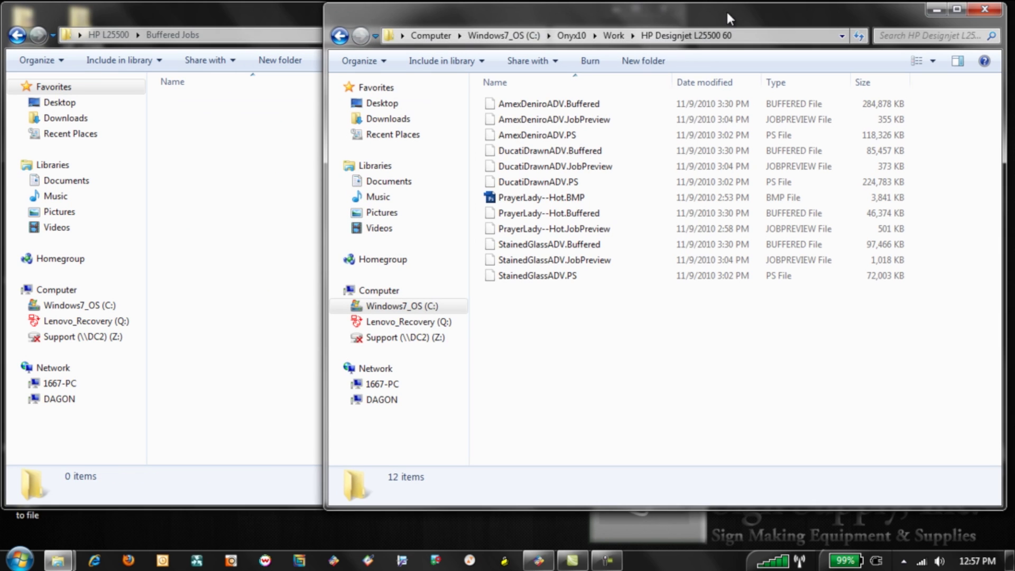
pyautogui.moveTo(610, 384)
pyautogui.mouseDown()
pyautogui.moveTo(492, 125)
pyautogui.moveTo(498, 104)
pyautogui.moveTo(259, 175)
pyautogui.mouseUp()
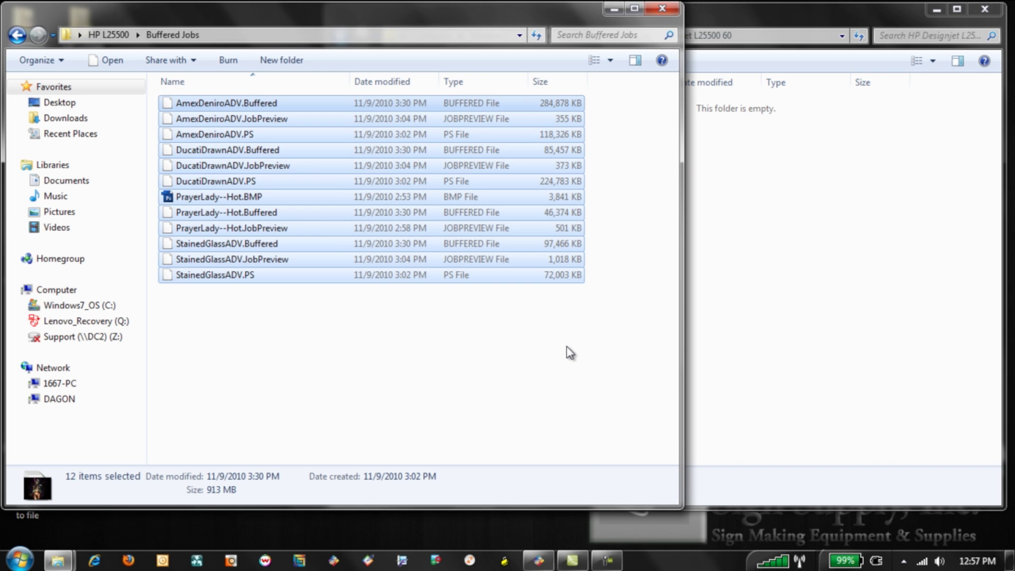
pyautogui.click(871, 157)
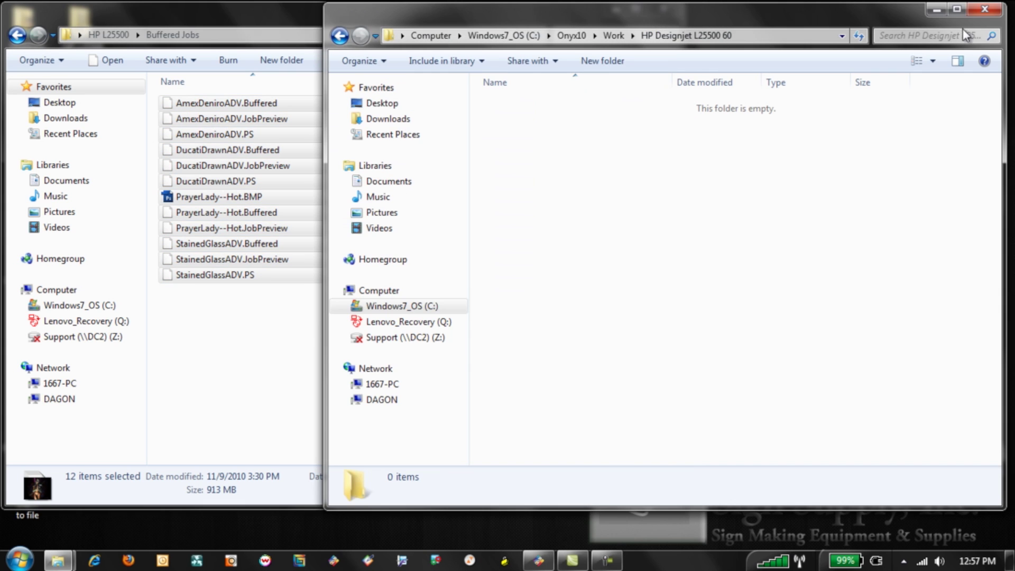
pyautogui.click(984, 9)
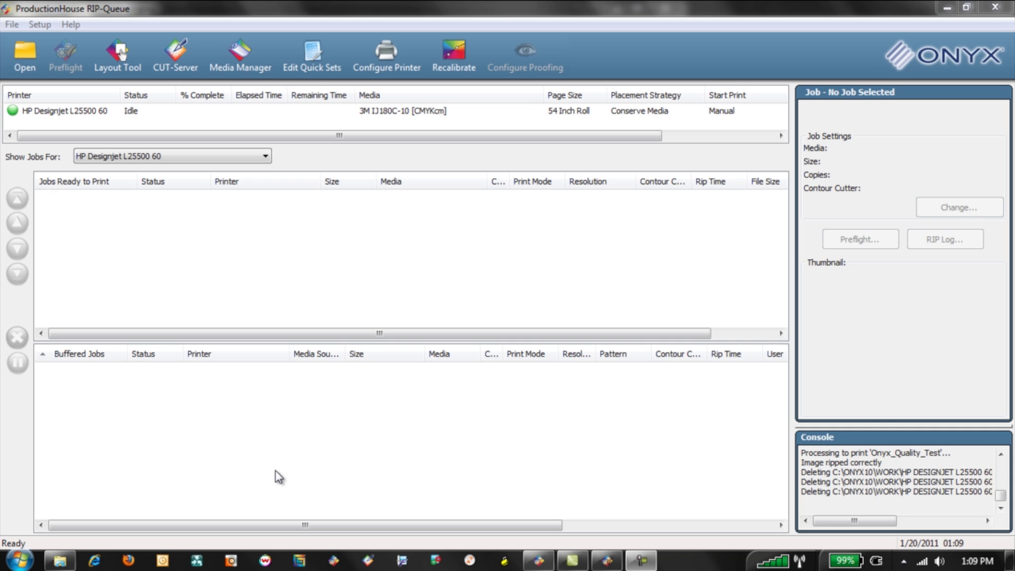
# - Choose Manage Printers from the File menu
pyautogui.click(17, 29)
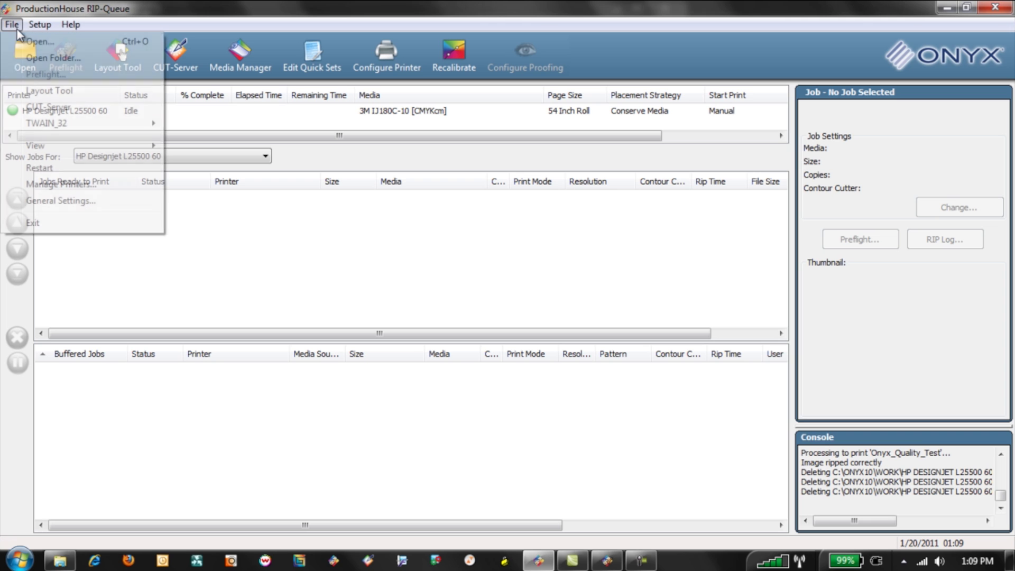
pyautogui.click(71, 185)
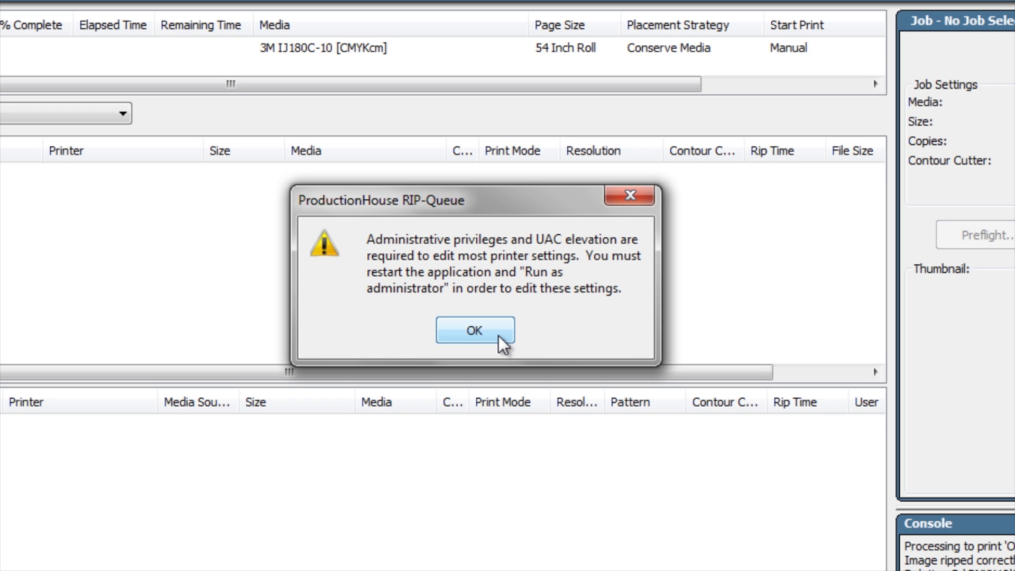
# - Dismiss the warning, configure the server, and start a PrnInst backup of the HP Designjet L25500 60
pyautogui.click(499, 335)
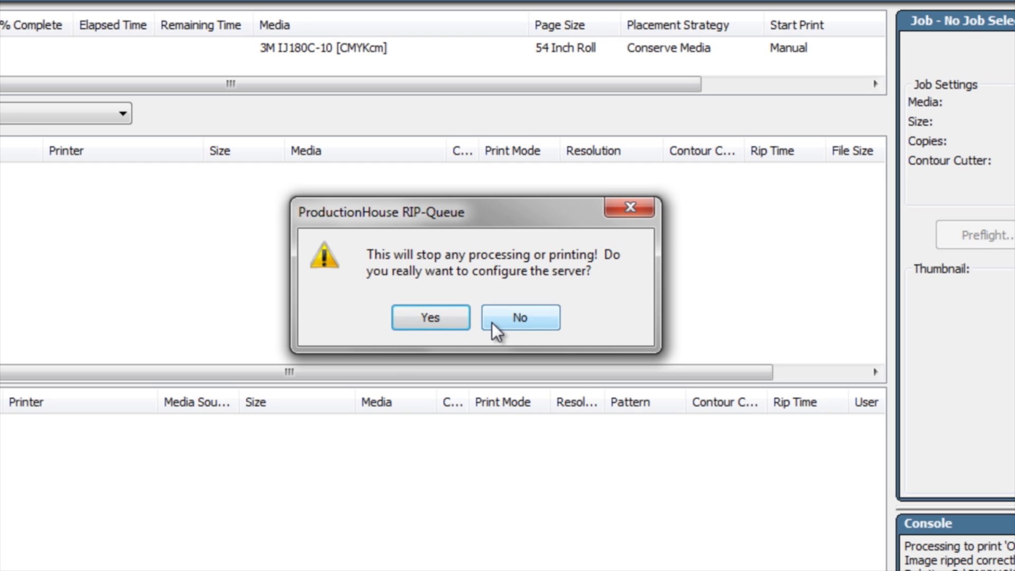
pyautogui.click(459, 320)
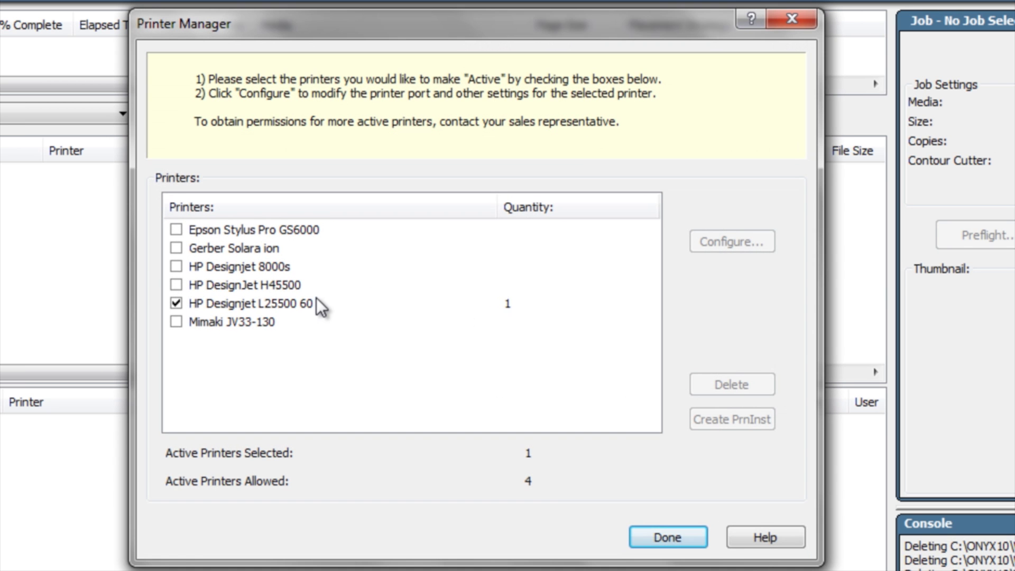
pyautogui.click(305, 305)
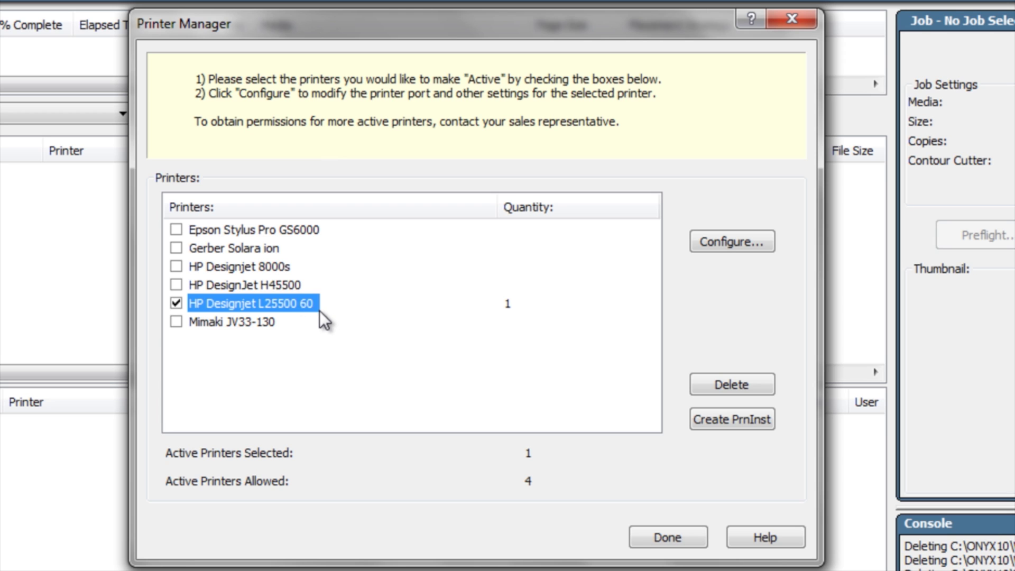
pyautogui.click(747, 418)
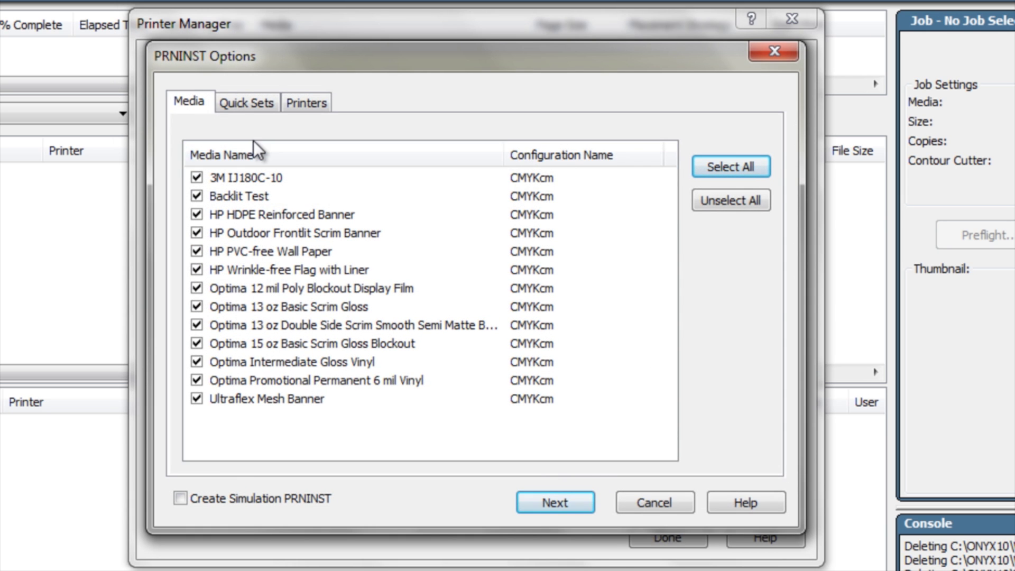
# - Include quick sets in the backup and exclude the HP Designjet L25500 42 printer
pyautogui.click(254, 104)
pyautogui.click(196, 196)
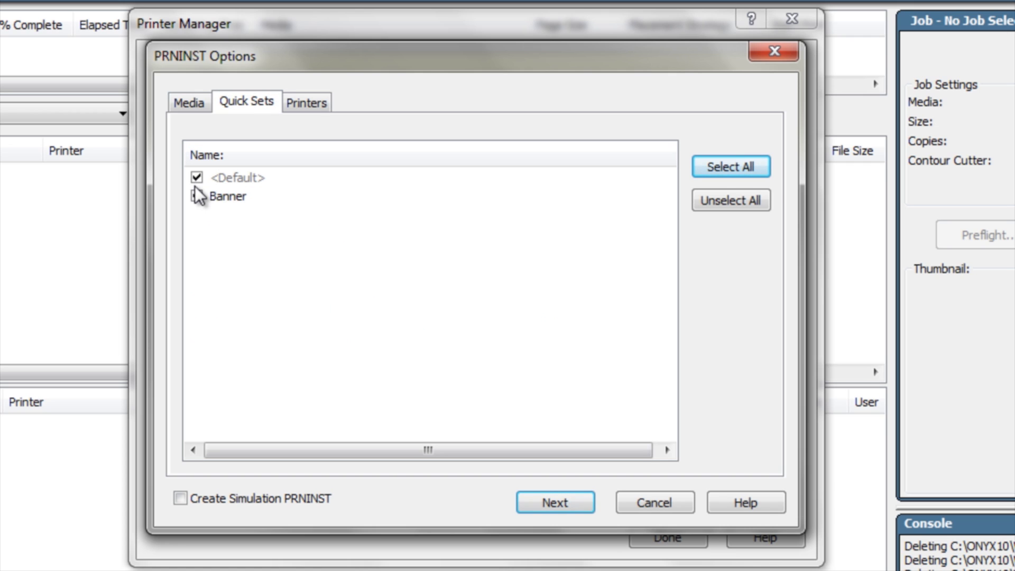
pyautogui.click(307, 102)
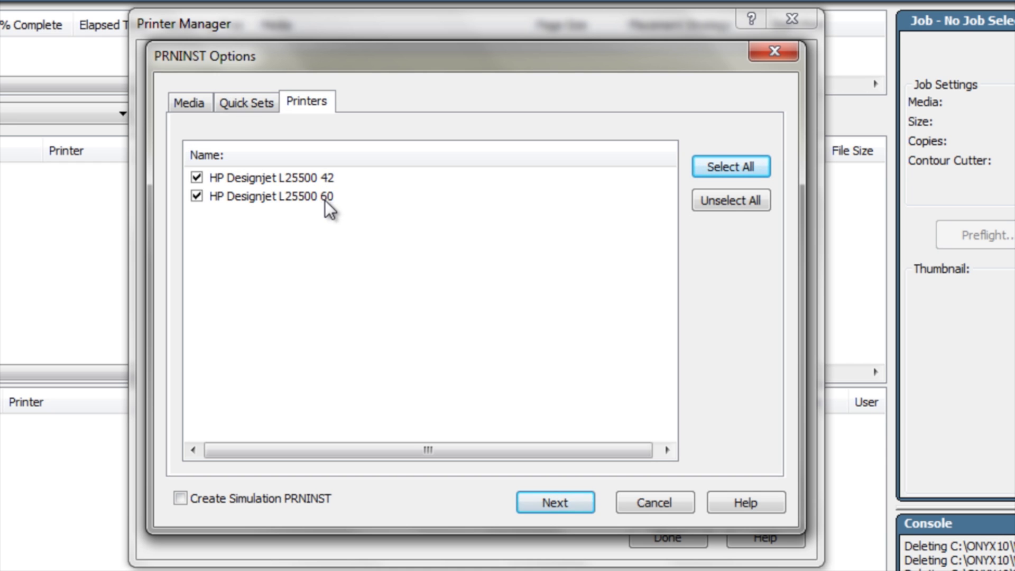
pyautogui.click(197, 177)
# - Save the .PrnInst file to Desktop\HP L25500, replacing the existing copy
pyautogui.click(546, 497)
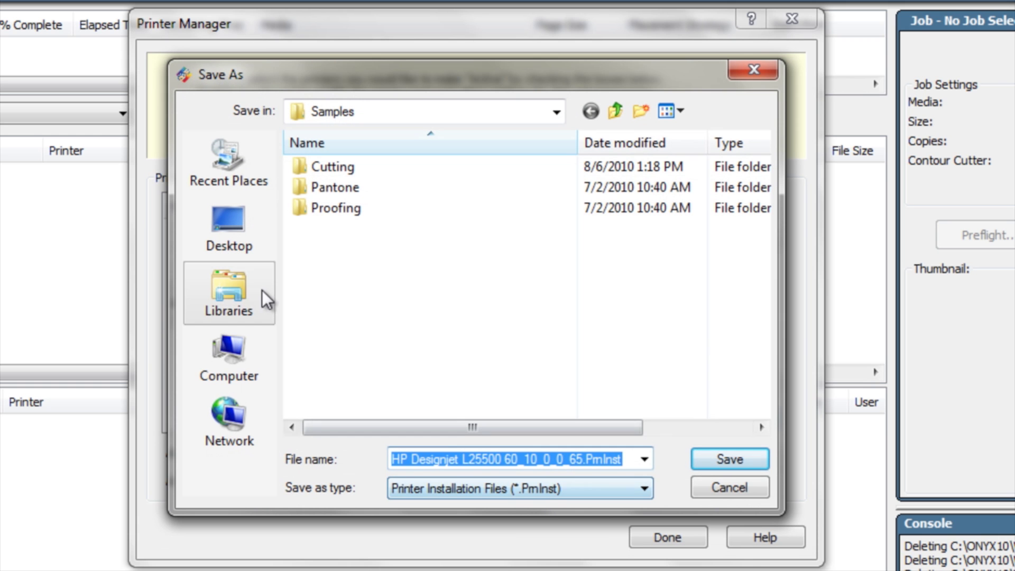
pyautogui.click(233, 243)
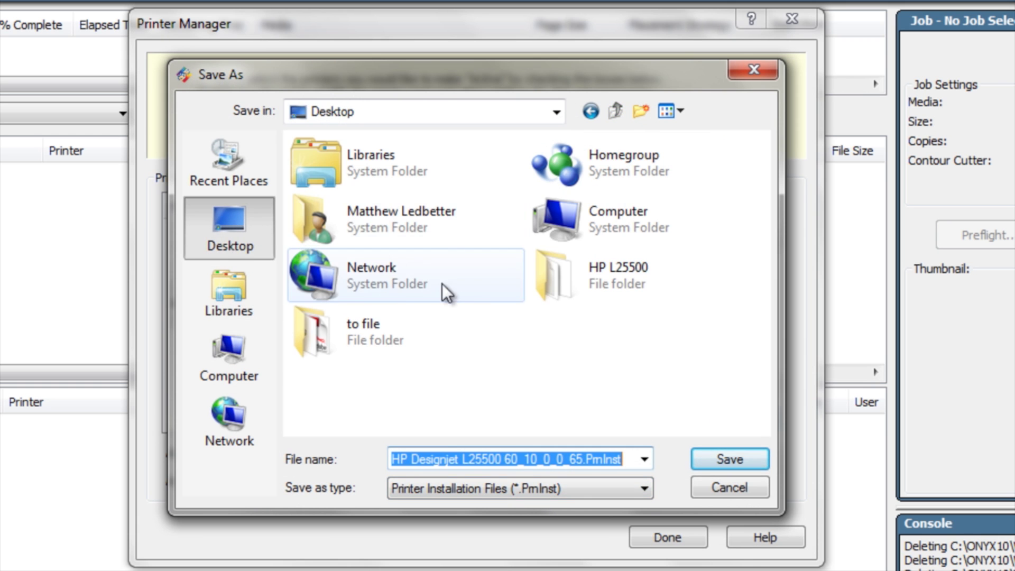
pyautogui.doubleClick(573, 286)
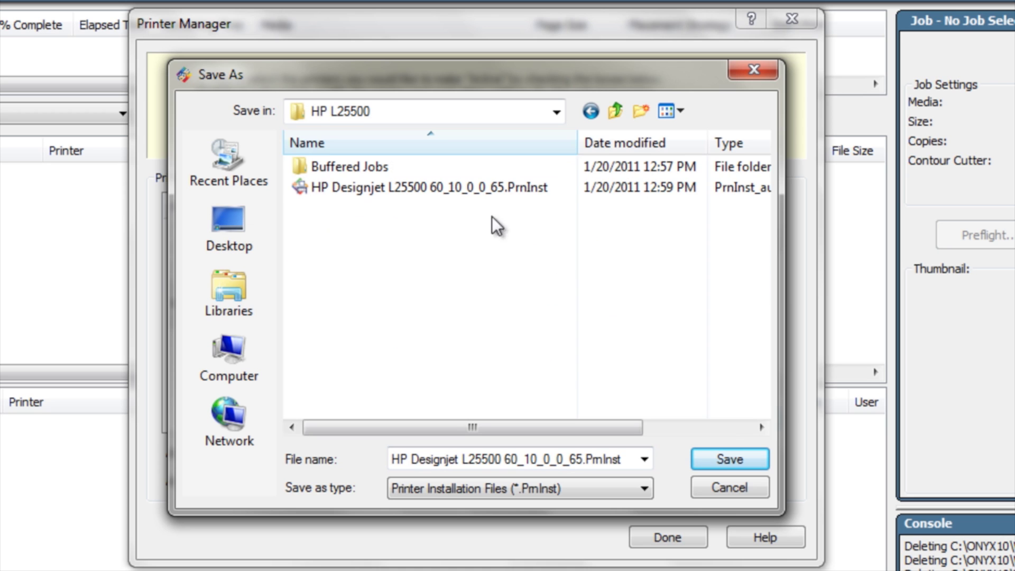
pyautogui.click(711, 460)
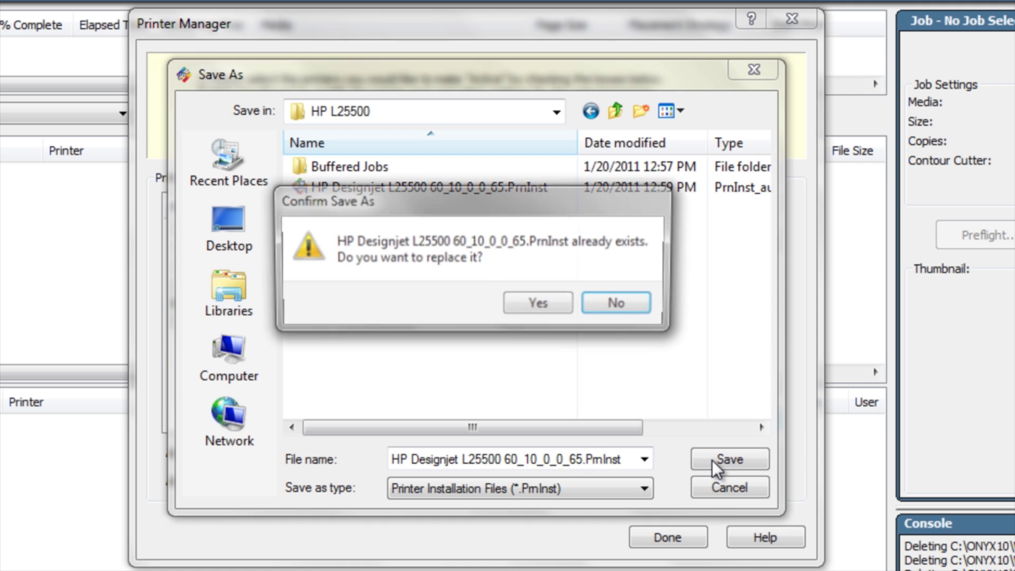
pyautogui.click(537, 304)
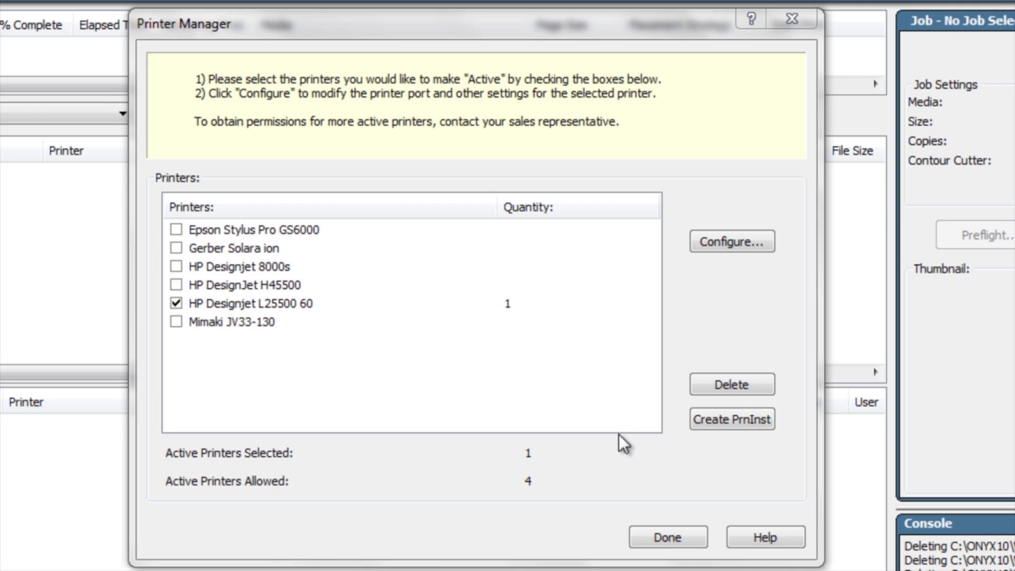
# - Close the printer manager and open Configure Printer, accepting the server shutdown
pyautogui.click(656, 531)
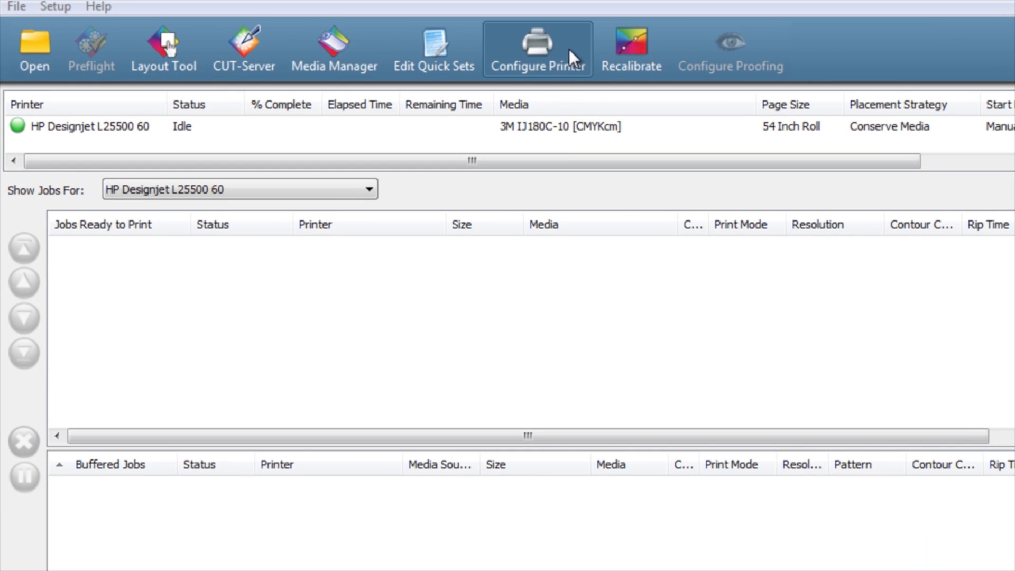
pyautogui.click(572, 44)
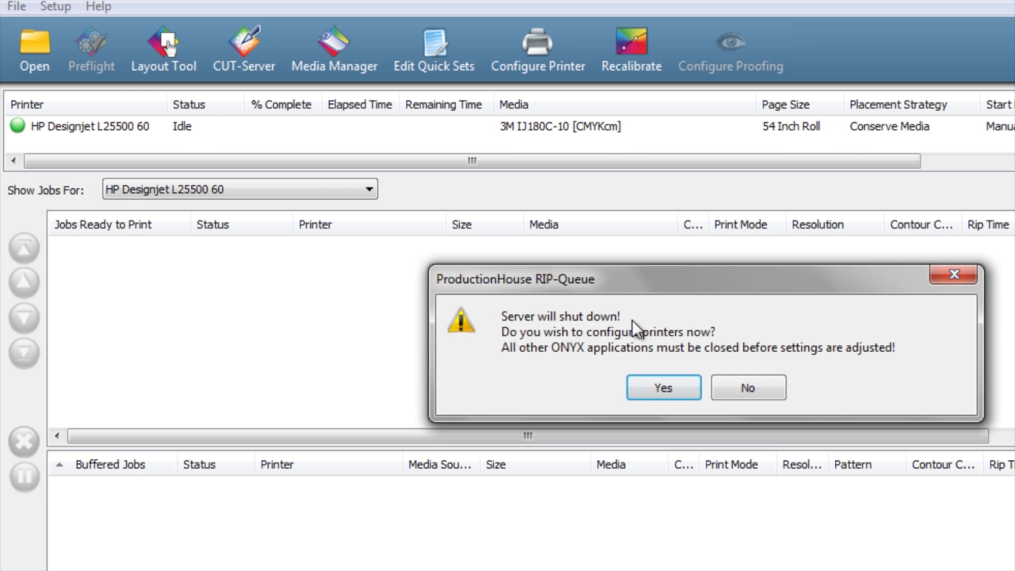
pyautogui.click(649, 382)
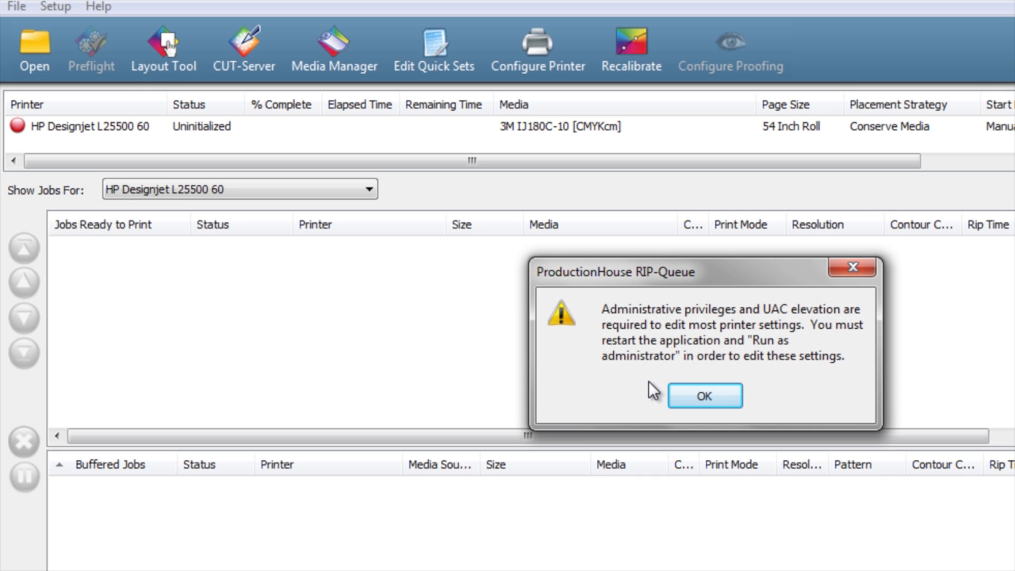
pyautogui.click(683, 399)
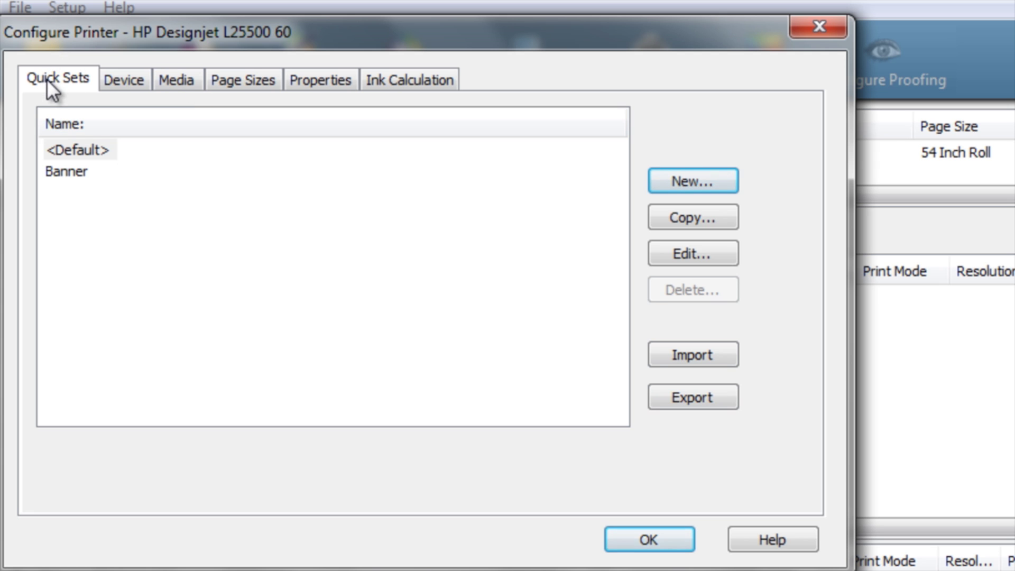
# - Export the quick sets to HP L25500, overwrite the old file, and close the configuration
pyautogui.click(658, 400)
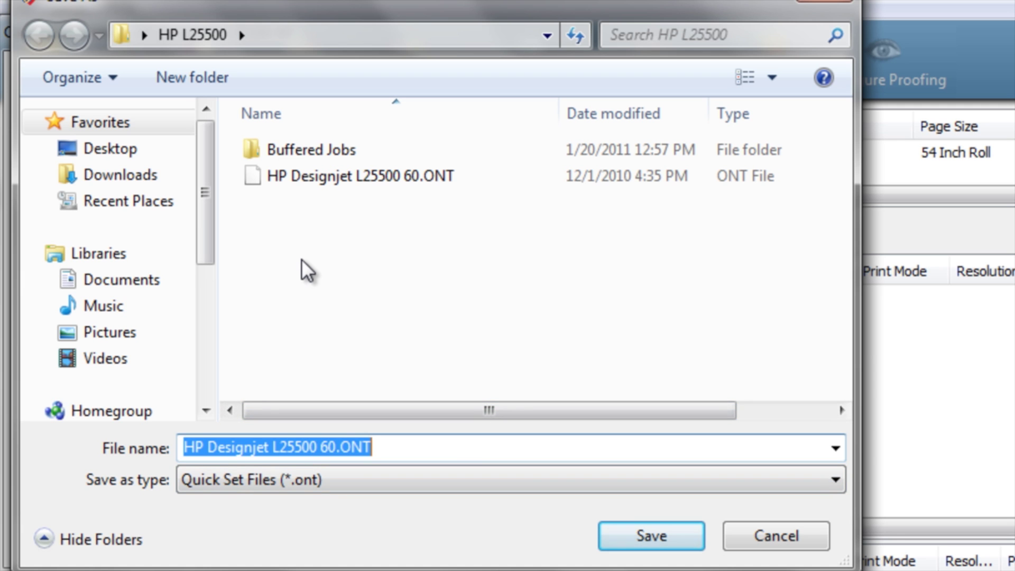
pyautogui.click(642, 540)
pyautogui.click(864, 478)
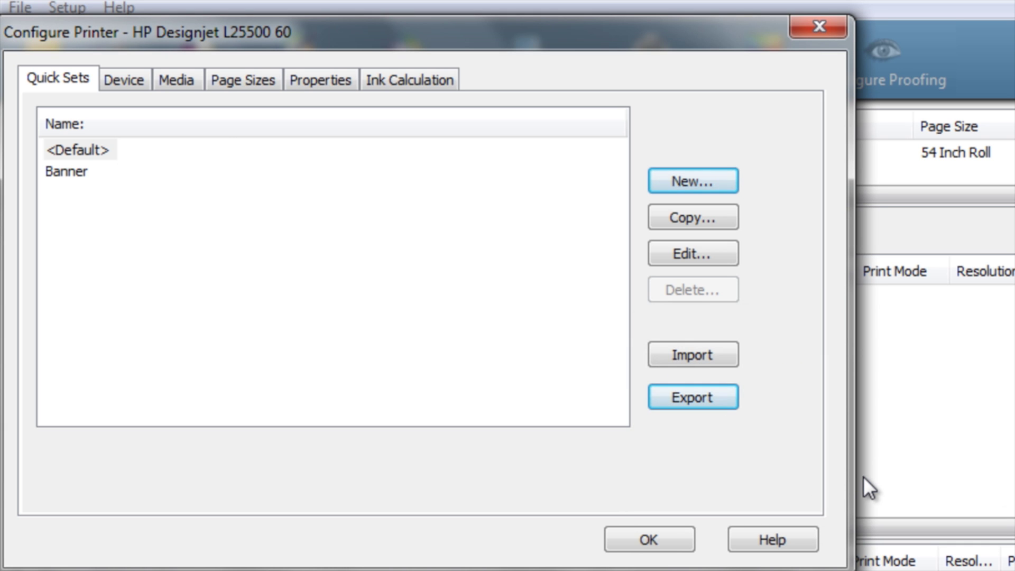
pyautogui.click(649, 539)
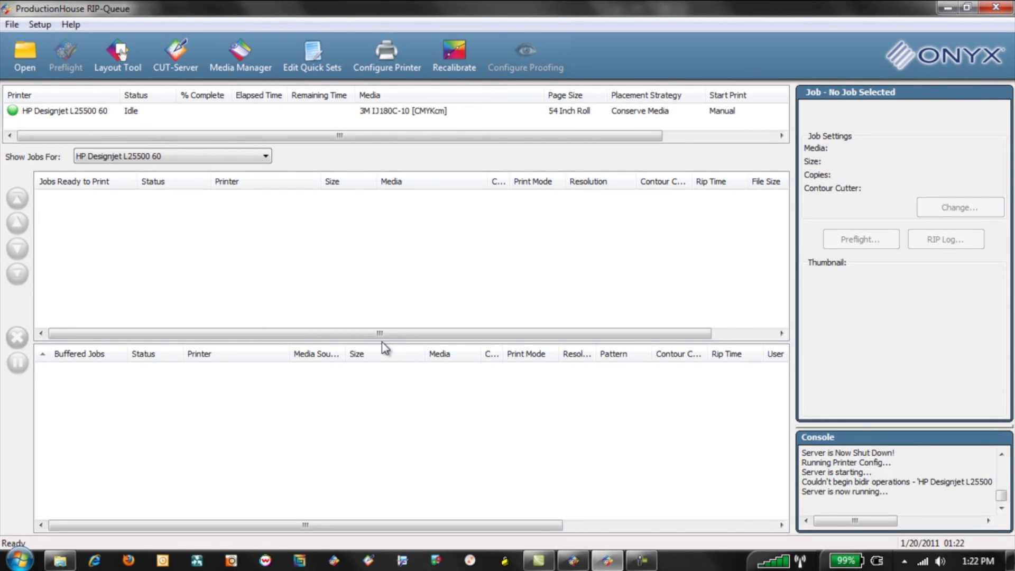
# - Open Onyx Quality Test.pdf from the Samples folder as a new job
pyautogui.click(22, 56)
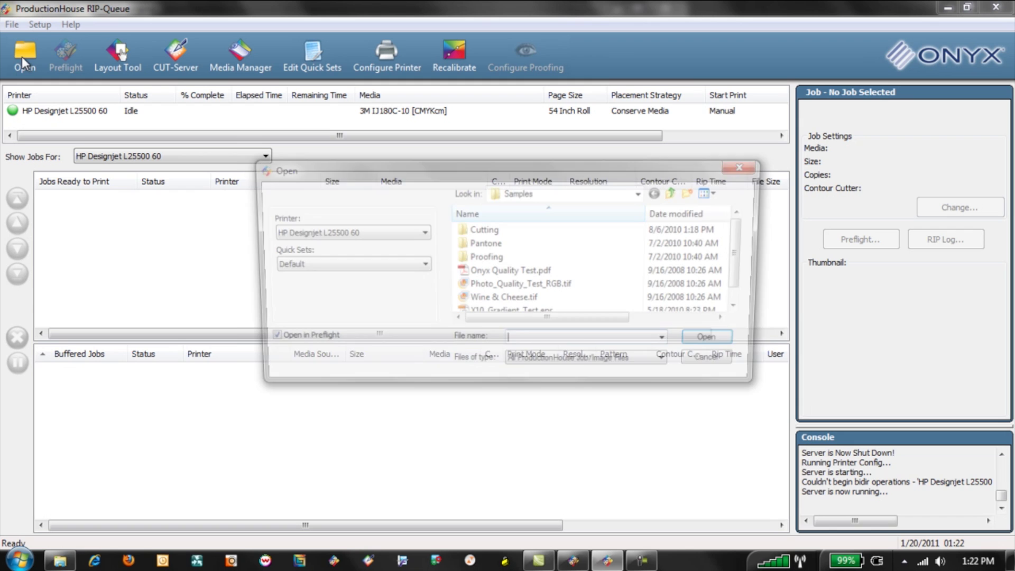
pyautogui.click(643, 192)
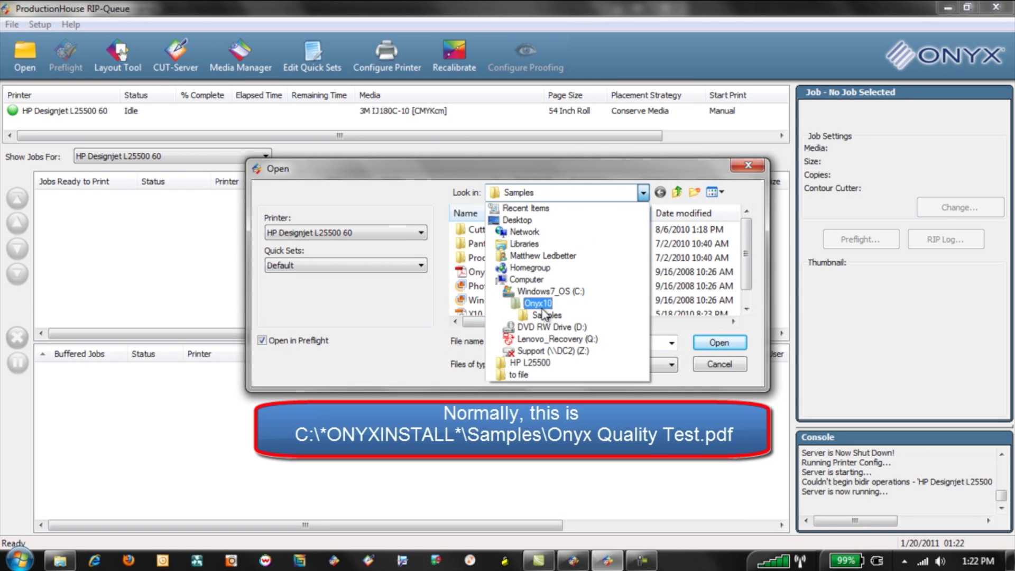
pyautogui.click(545, 314)
pyautogui.click(539, 273)
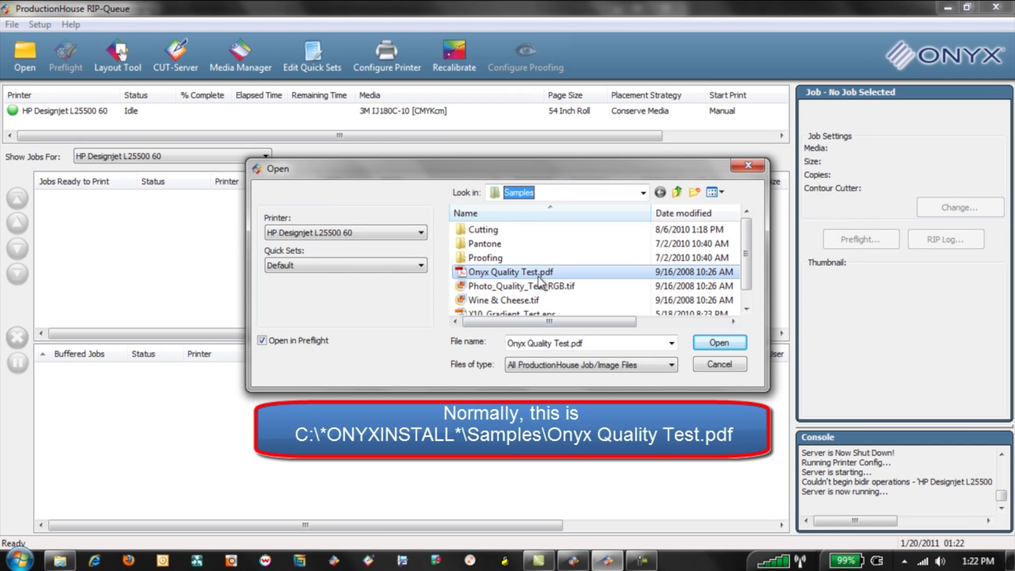
pyautogui.click(739, 349)
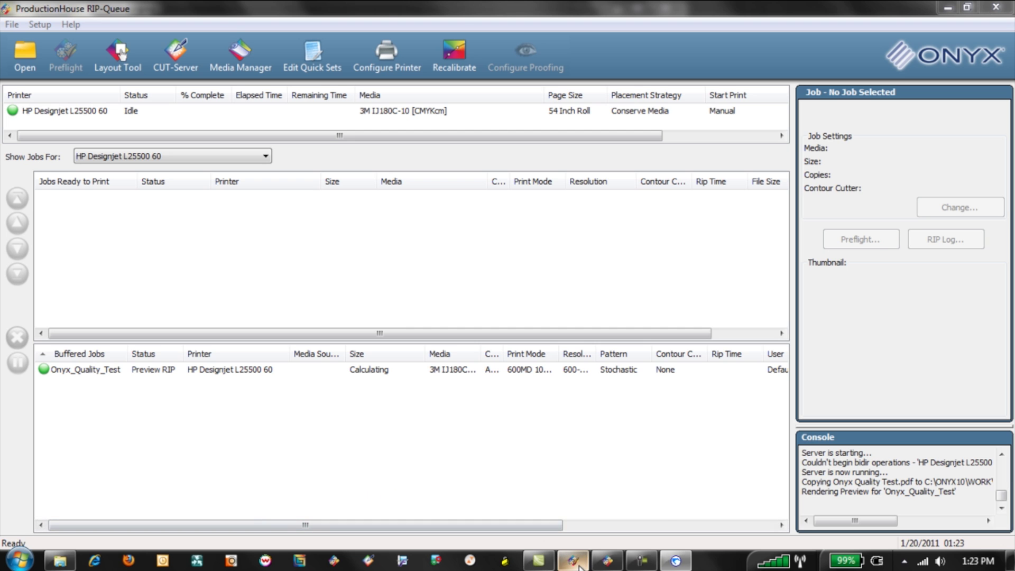
pyautogui.moveTo(572, 560)
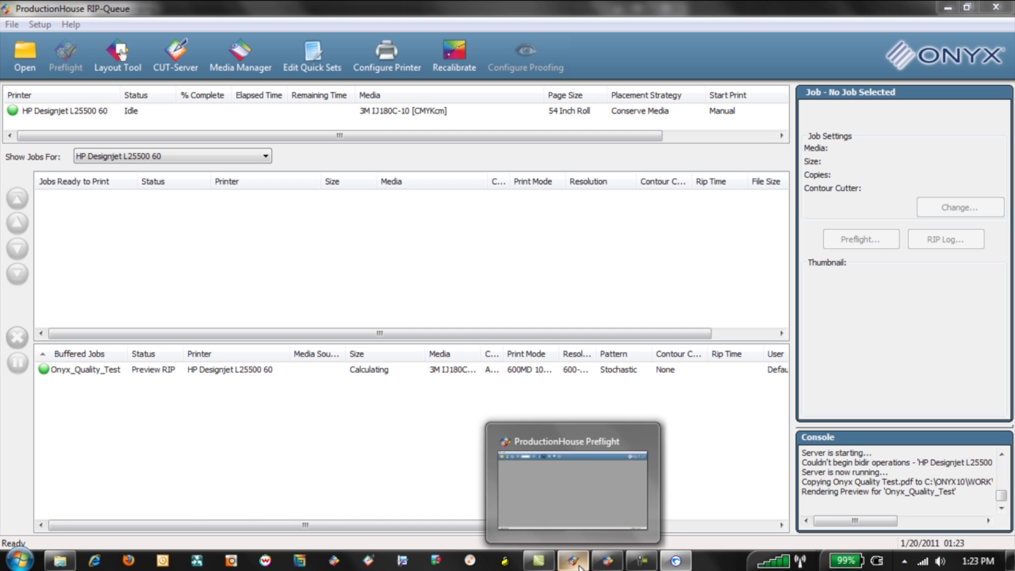
# - Enable Print Label under Print Setup Marks, keeping all Info fields, and confirm the setup
pyautogui.click(580, 565)
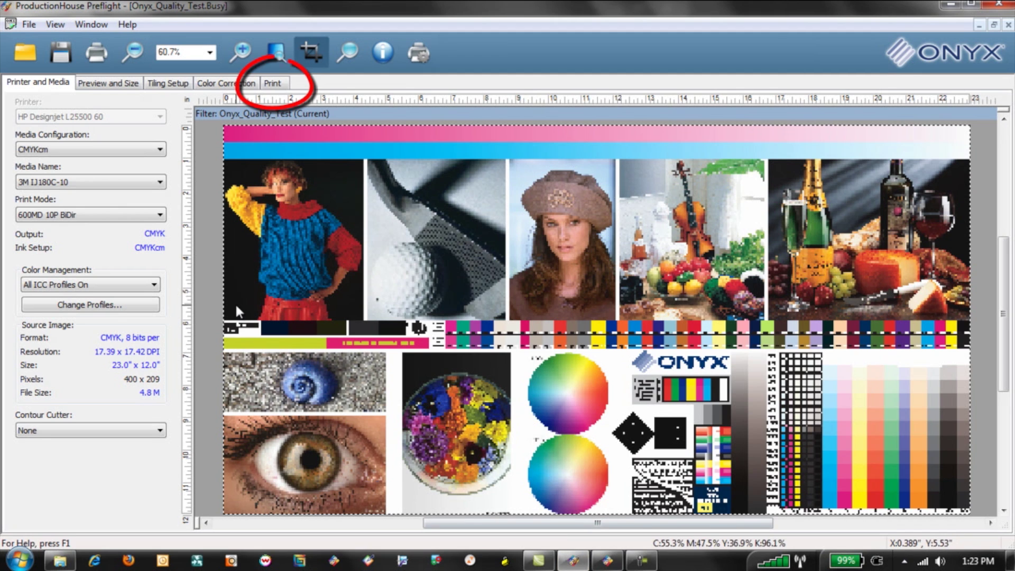
pyautogui.click(279, 83)
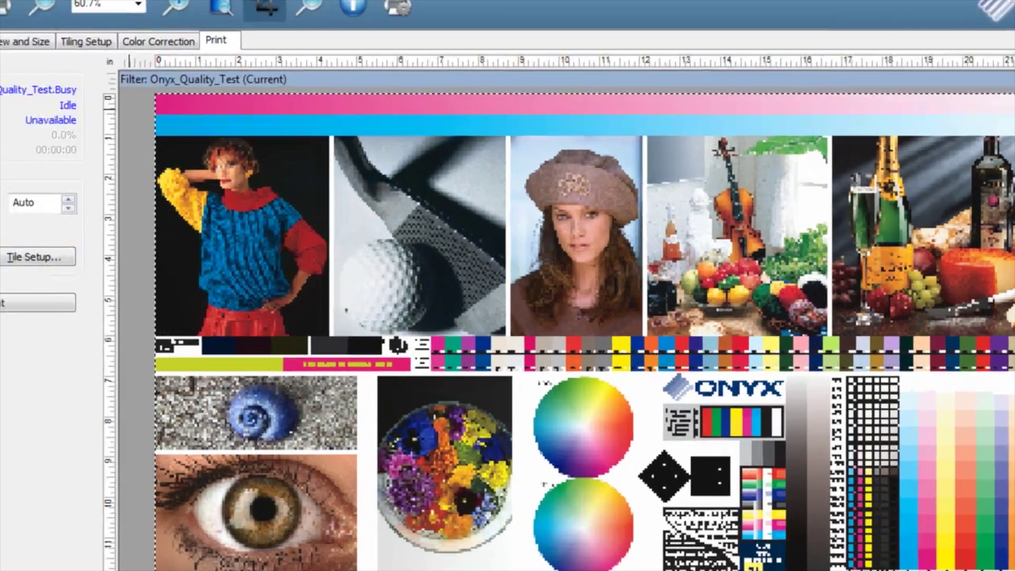
pyautogui.click(65, 257)
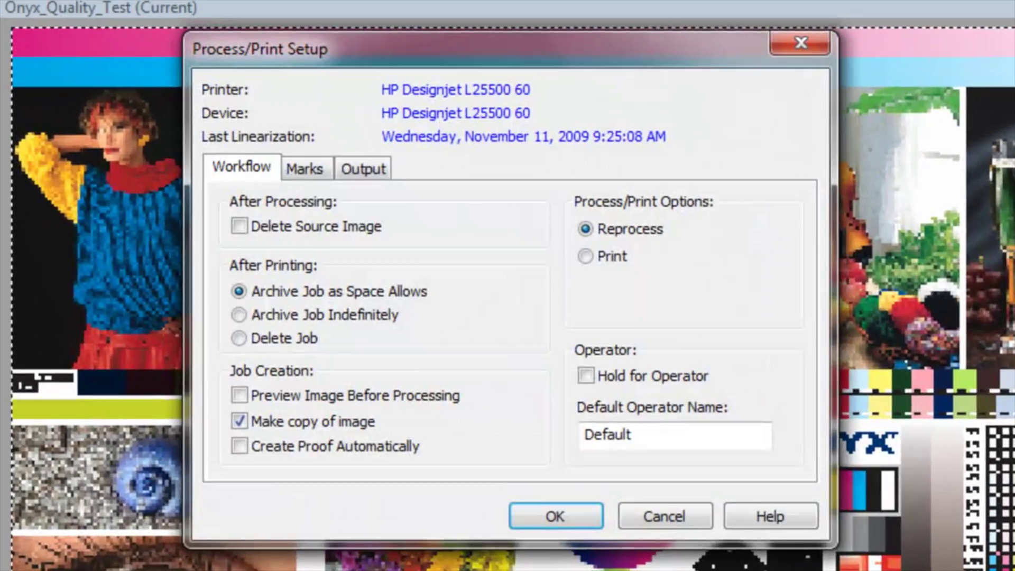
pyautogui.click(300, 169)
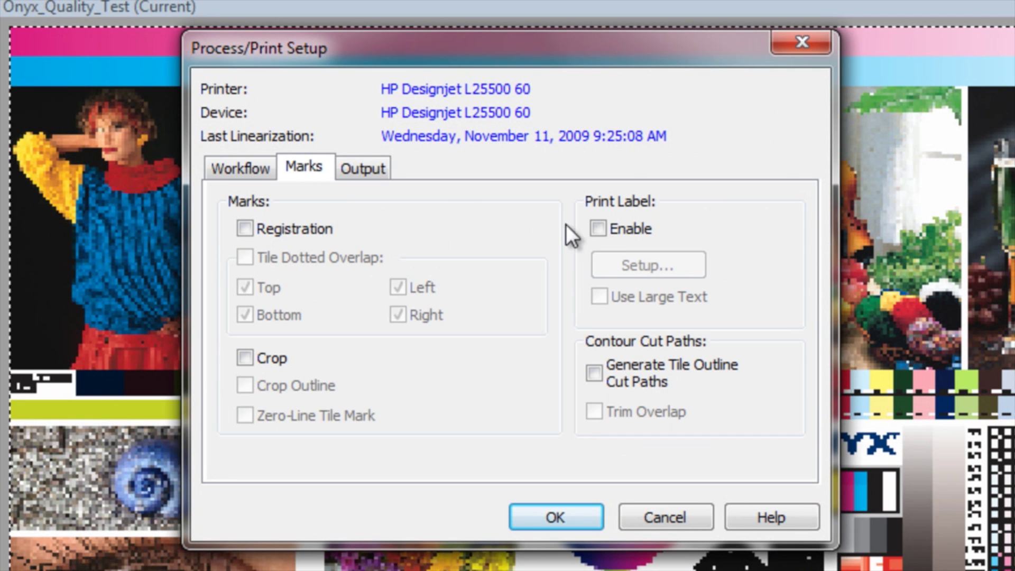
pyautogui.click(601, 234)
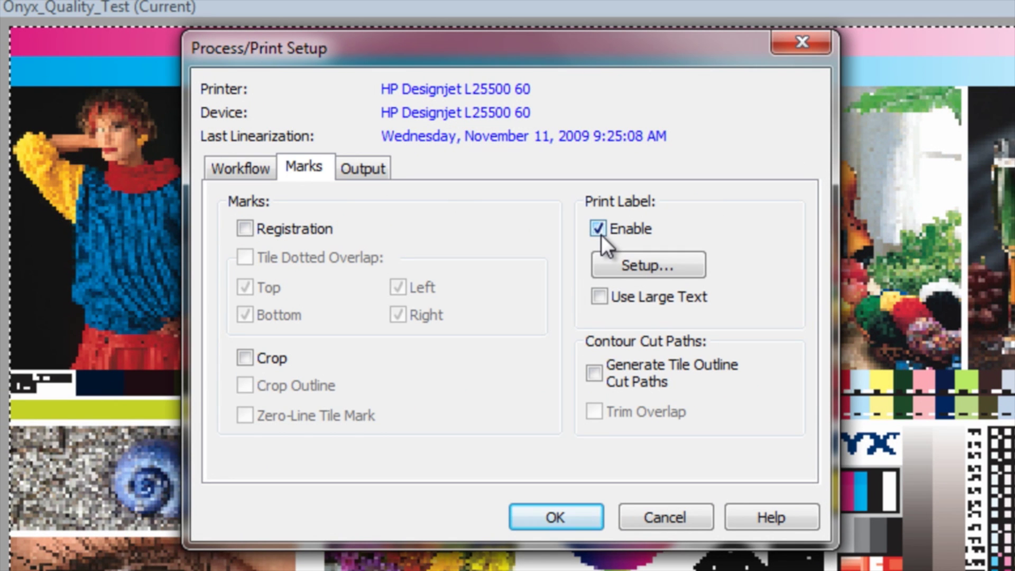
pyautogui.click(613, 264)
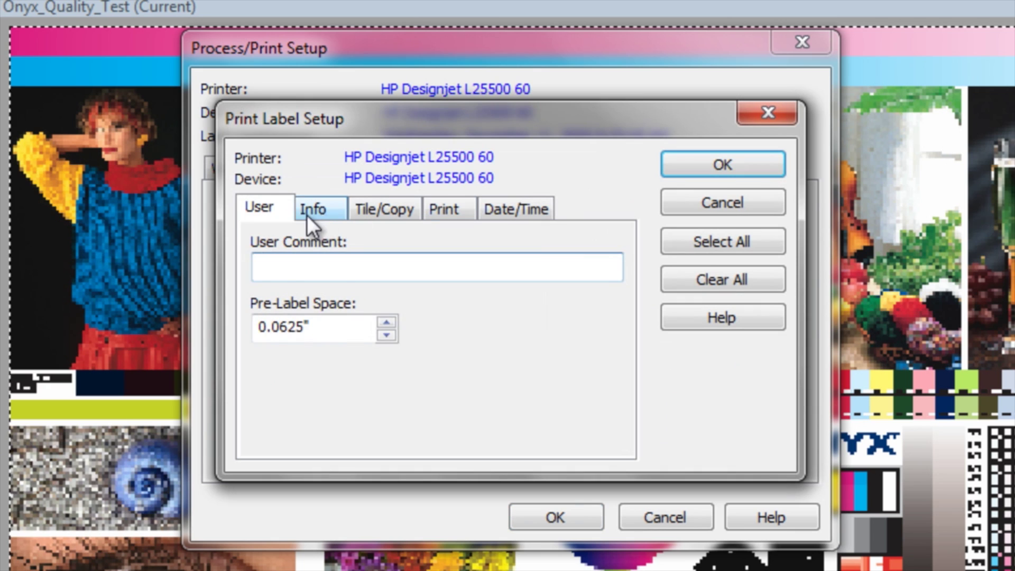
pyautogui.click(308, 211)
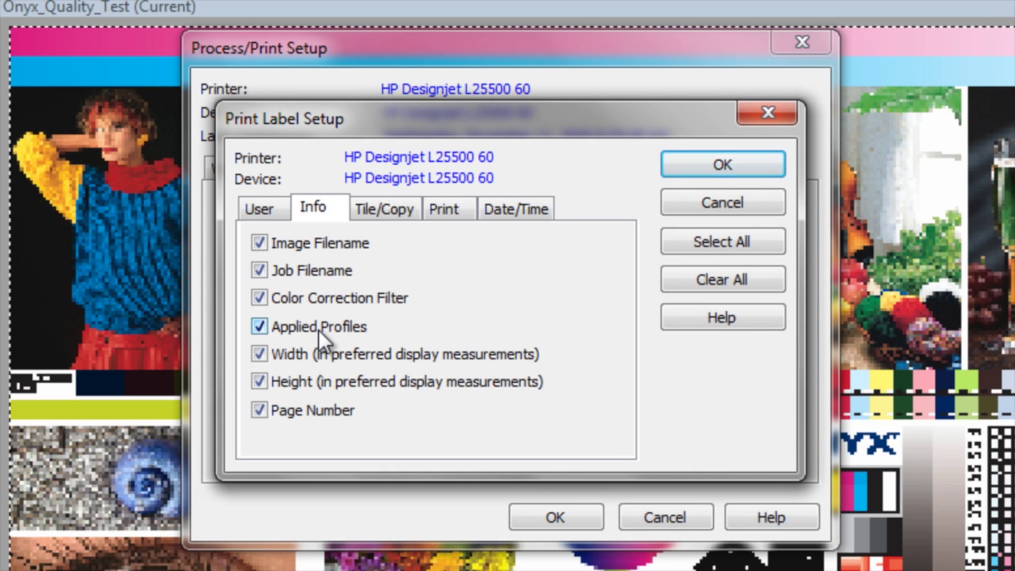
pyautogui.click(721, 168)
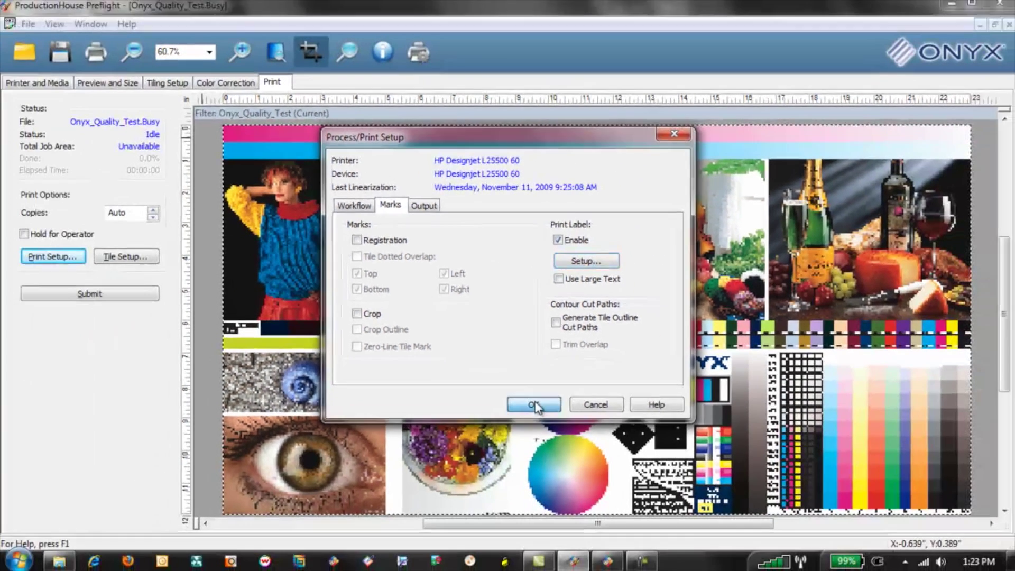
pyautogui.click(534, 401)
# - Submit the quality-test job and select the HP Designjet L25500 60 printer to view its status
pyautogui.click(62, 294)
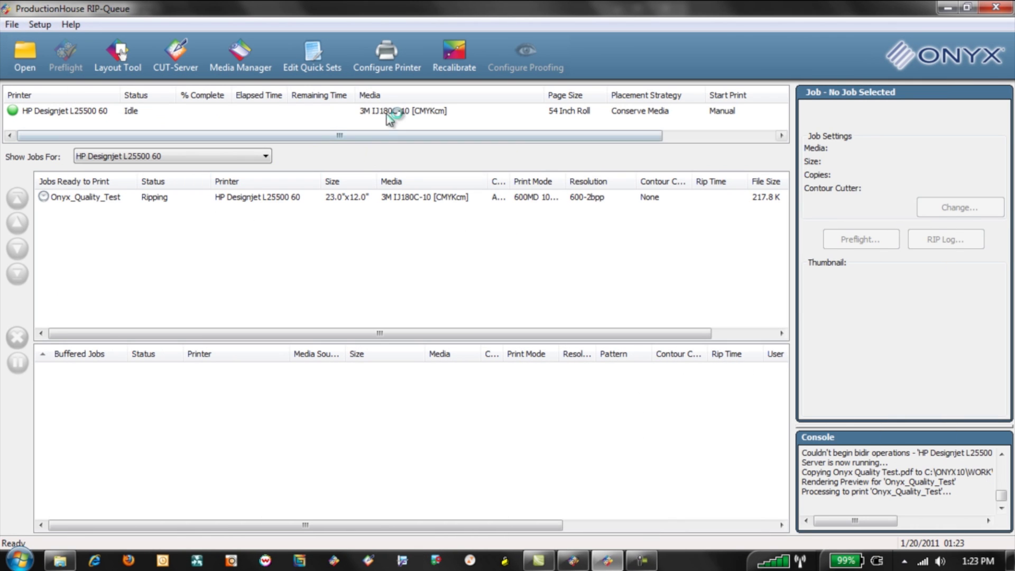
pyautogui.click(396, 112)
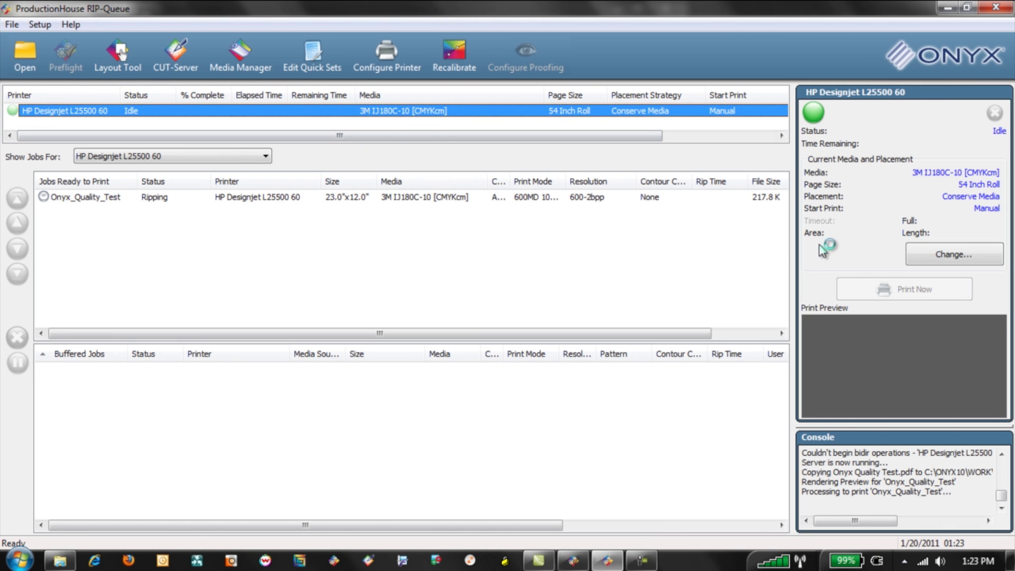